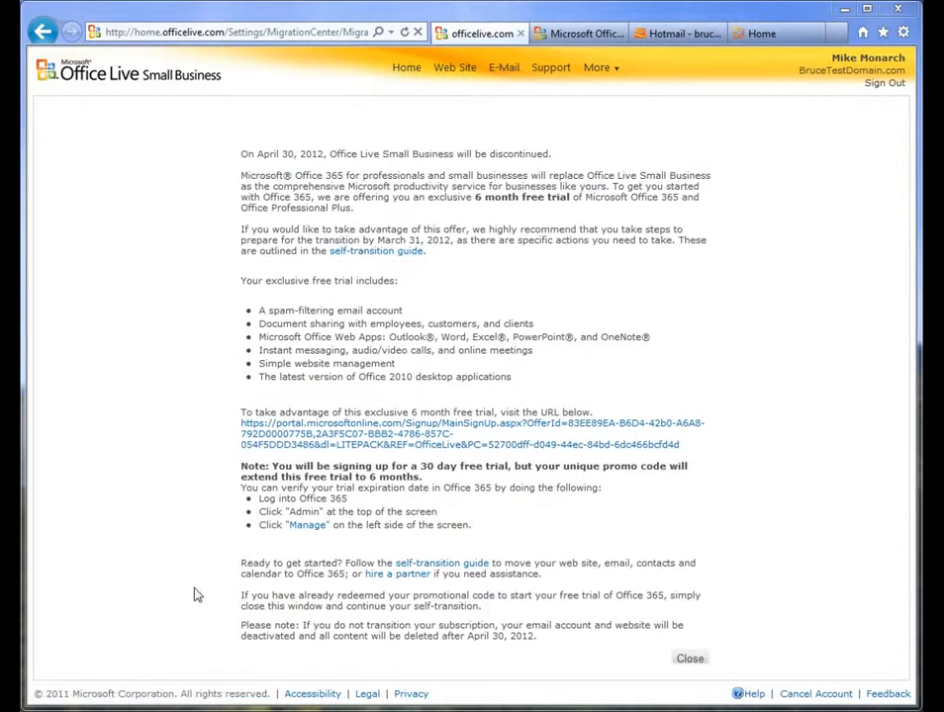
Step: Open the Office 365 self-transition guide PDF, then minimize it
click(119, 473)
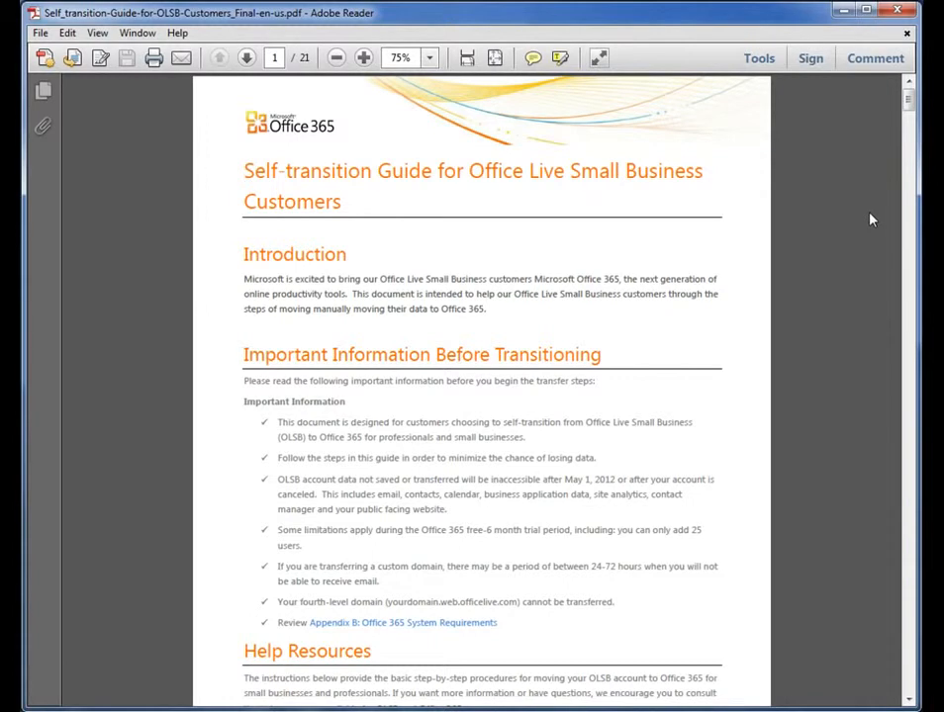
click(843, 13)
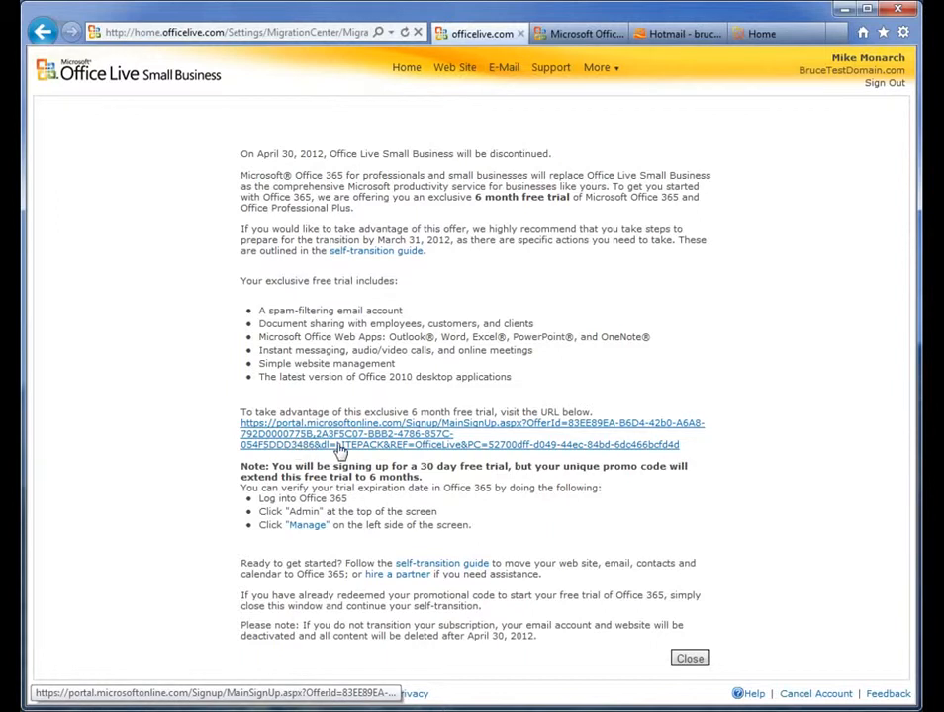
Step: Open the Domain Manager page of the Office Live Small Business account
click(559, 38)
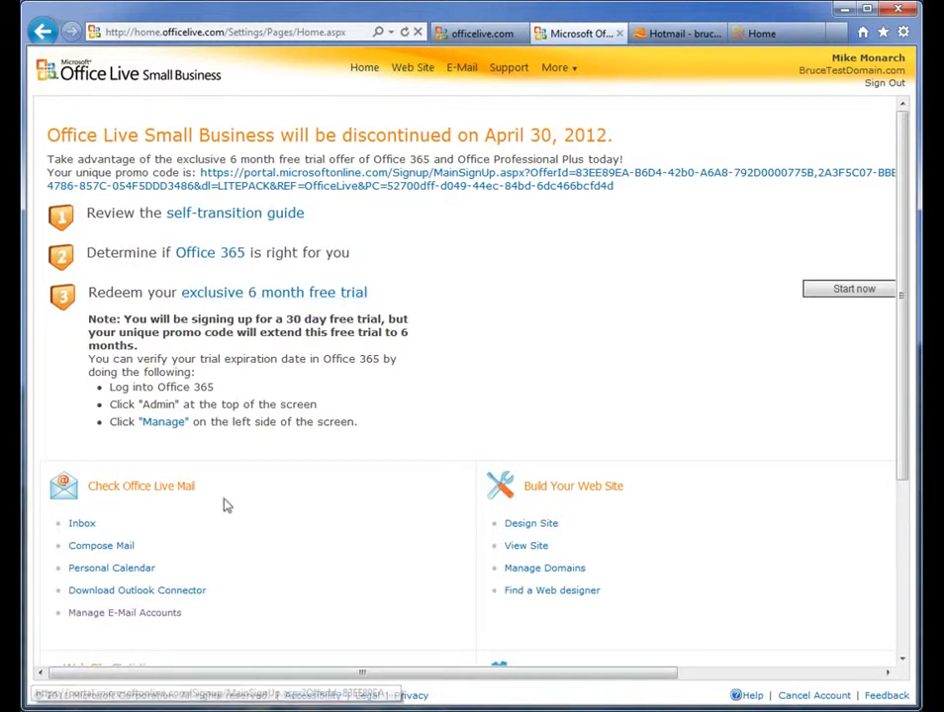
click(124, 614)
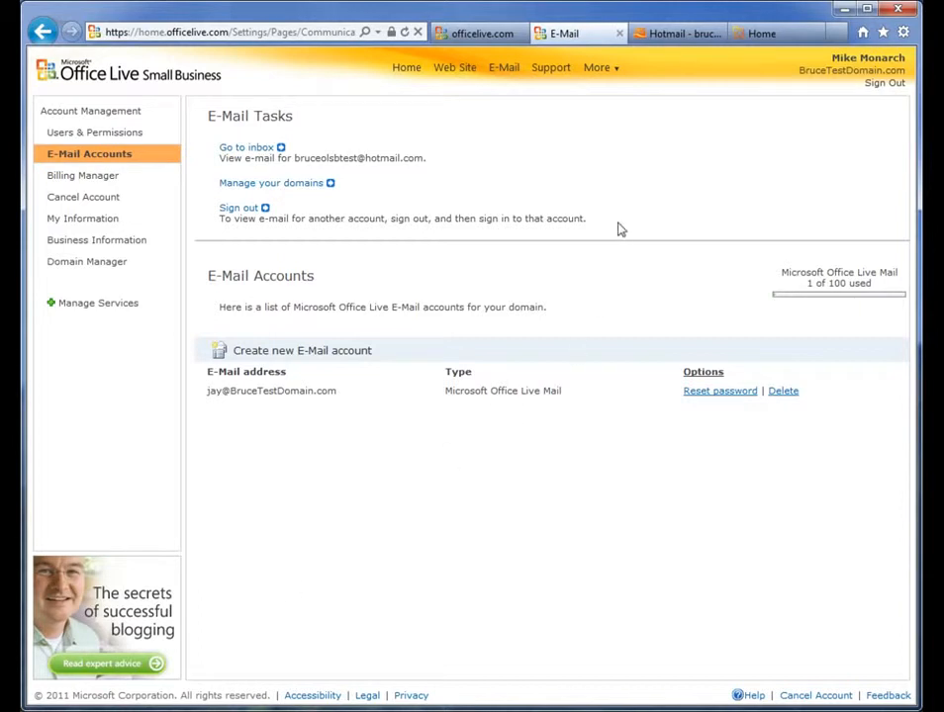
click(610, 69)
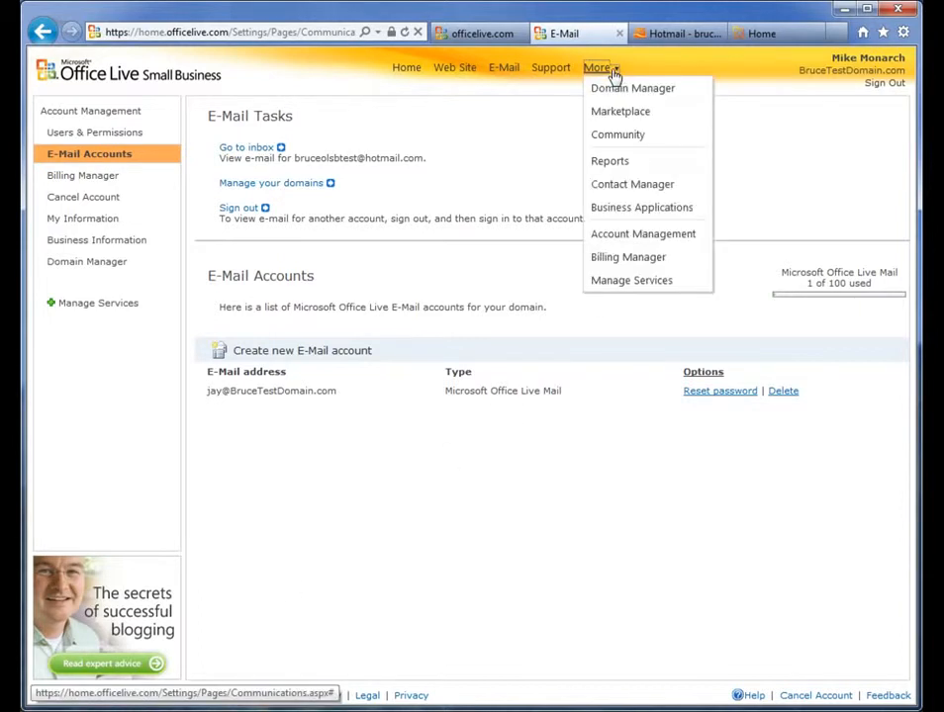
click(617, 89)
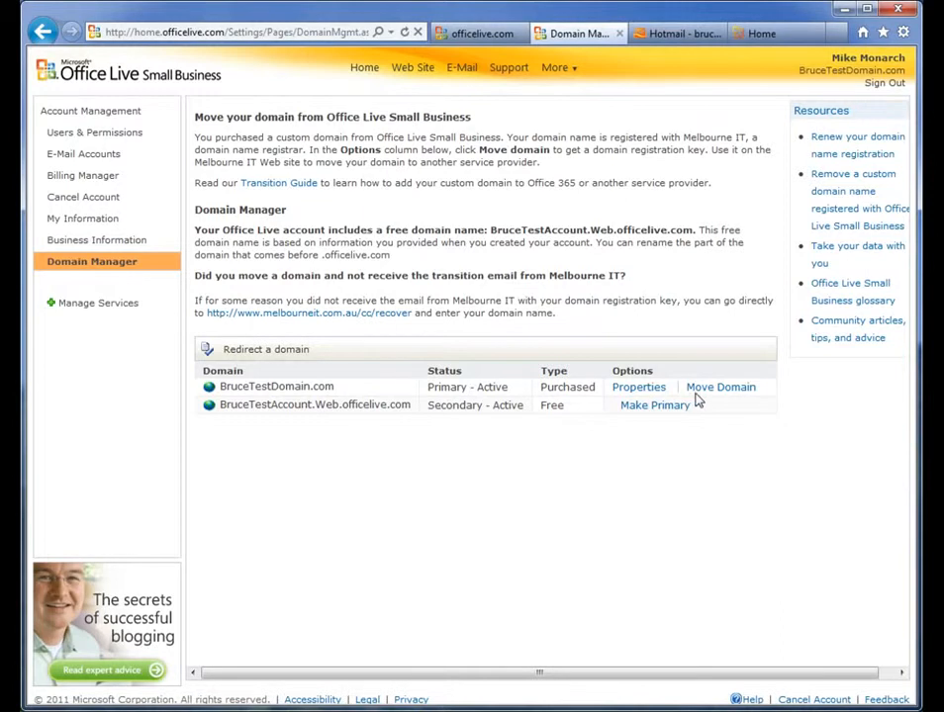
Step: Move BruceTestDomain.com to Melbourne IT, entering and verifying the account's e-mail address for the confirmation message
drag(347, 388, 248, 379)
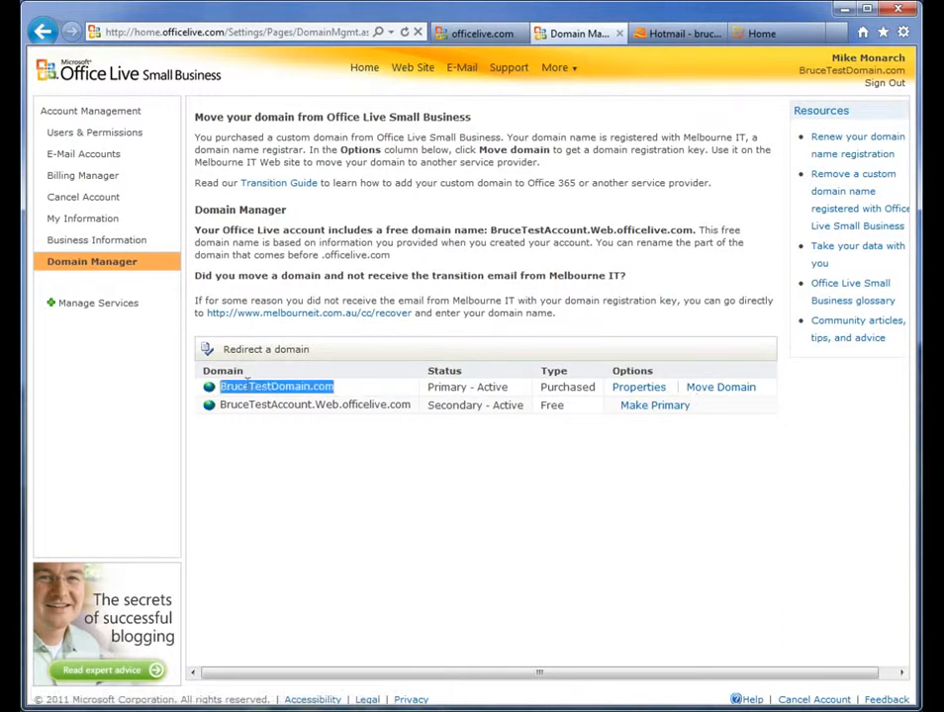
click(708, 388)
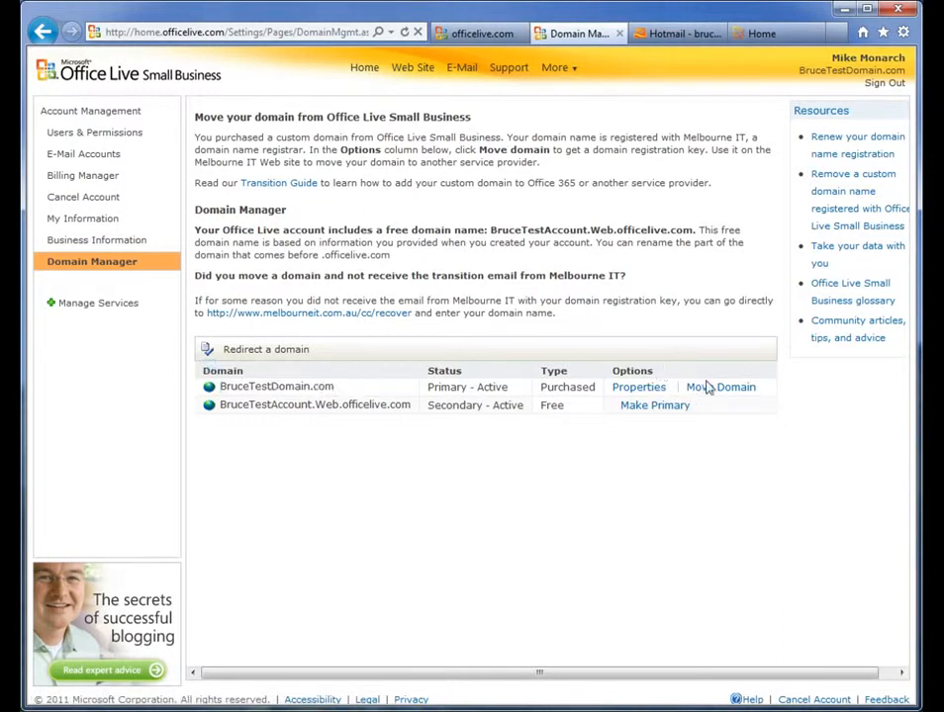
click(712, 388)
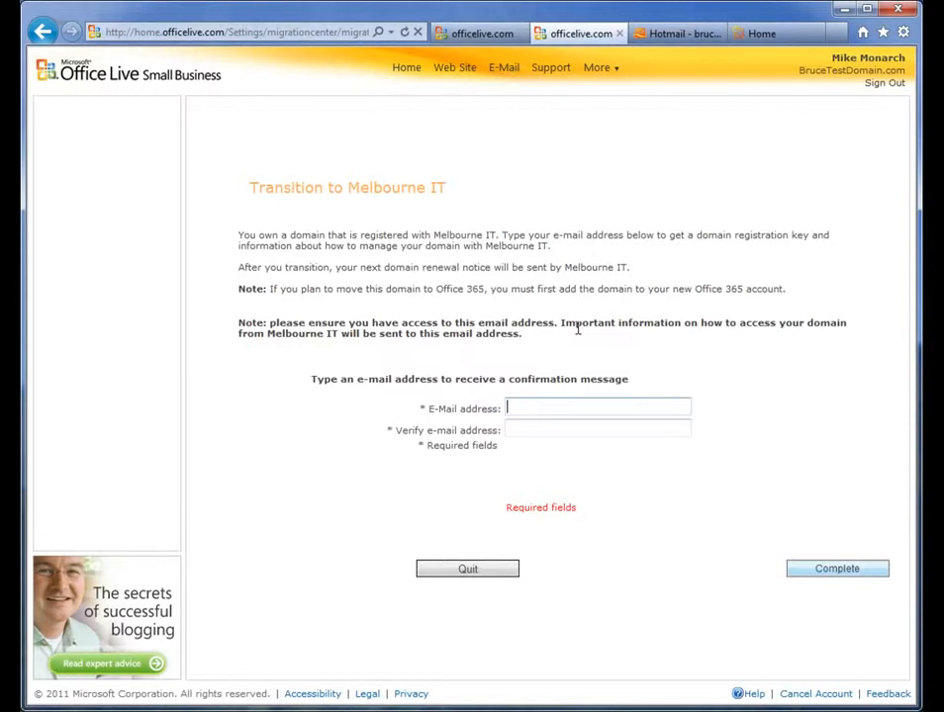
key(ctrl+v)
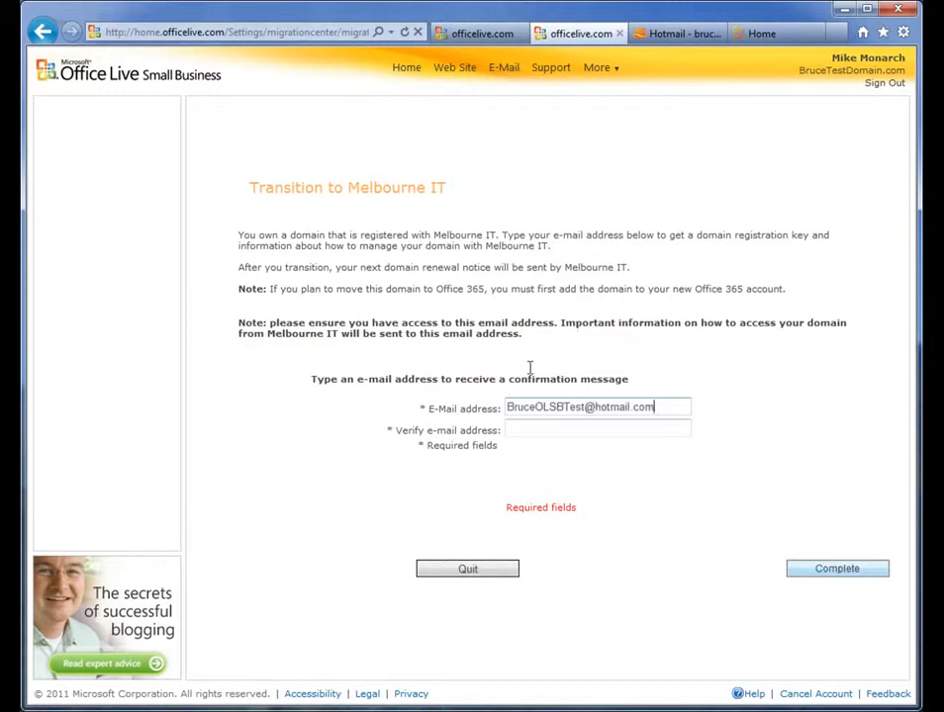
click(518, 431)
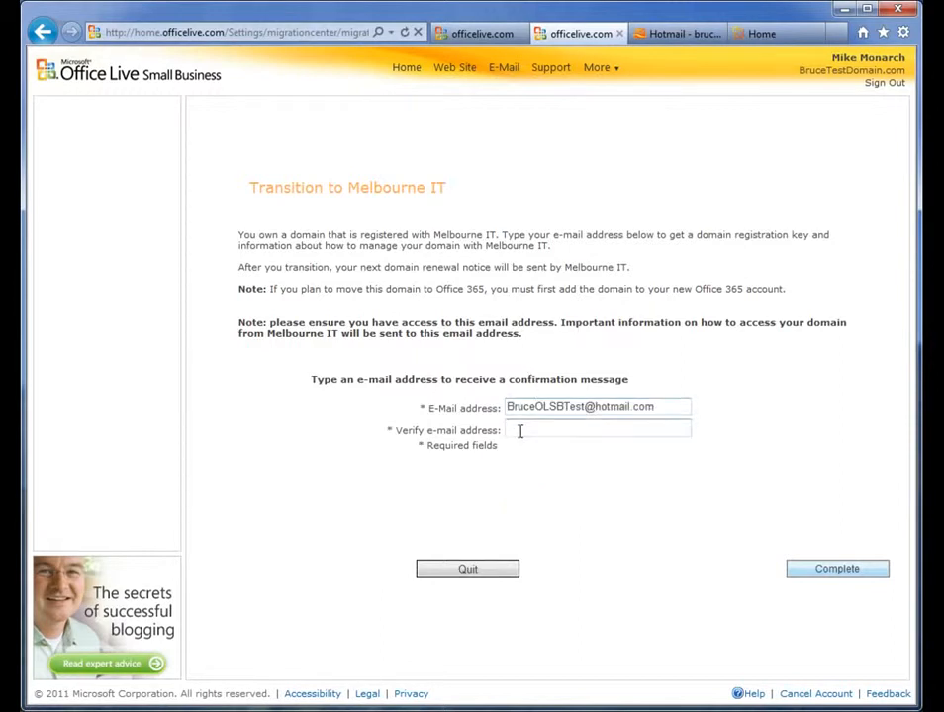
key(ctrl+v)
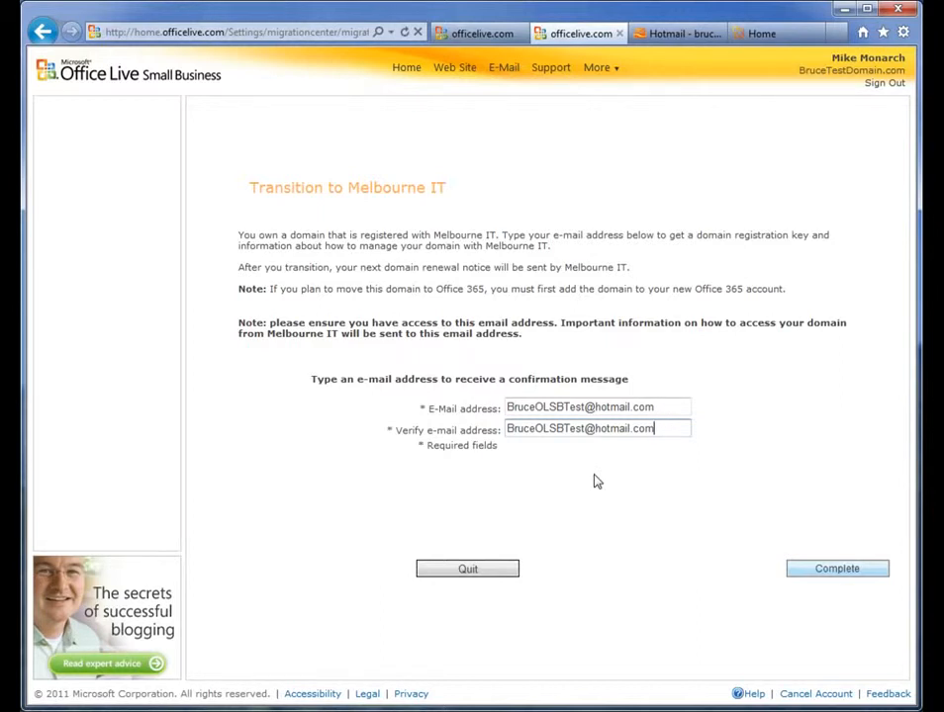
click(836, 570)
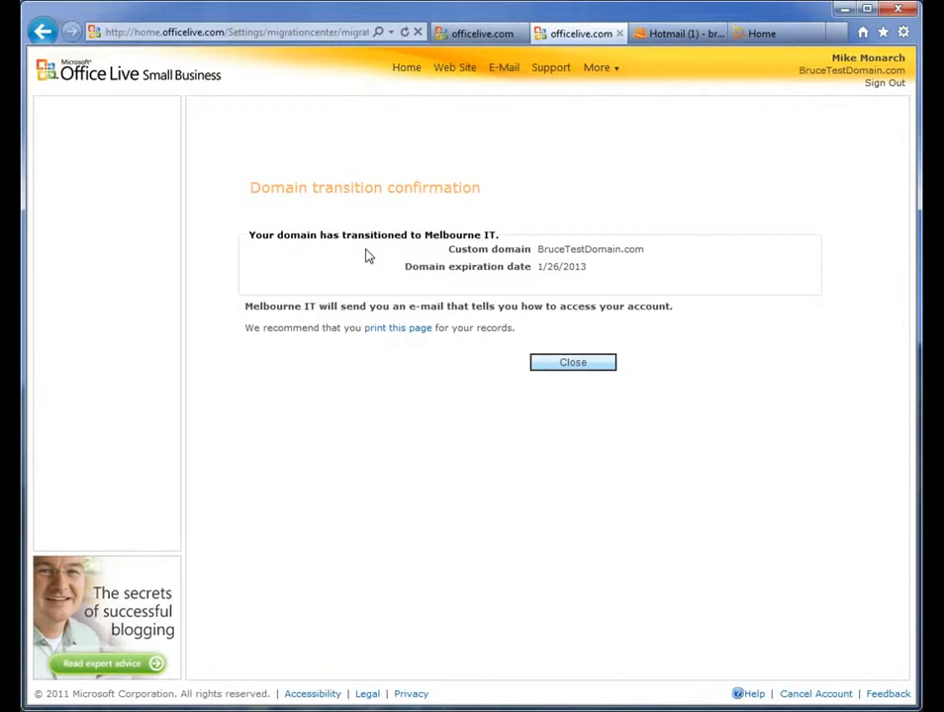
click(577, 365)
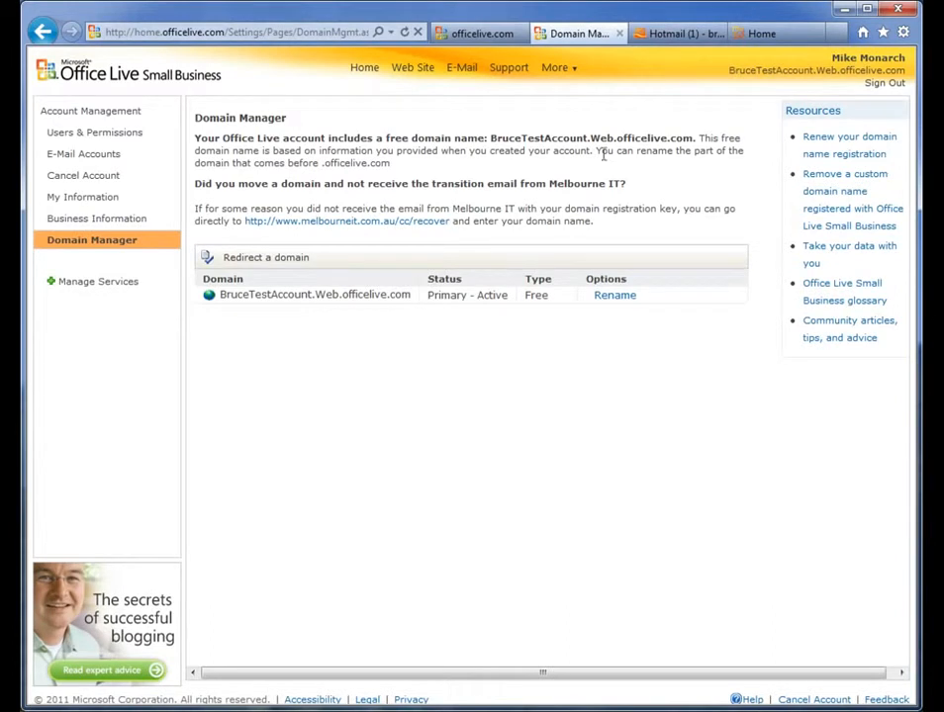
Step: Open the Melbourne IT confirmation e-mail in Hotmail, show its content, and follow the account activation link
click(664, 35)
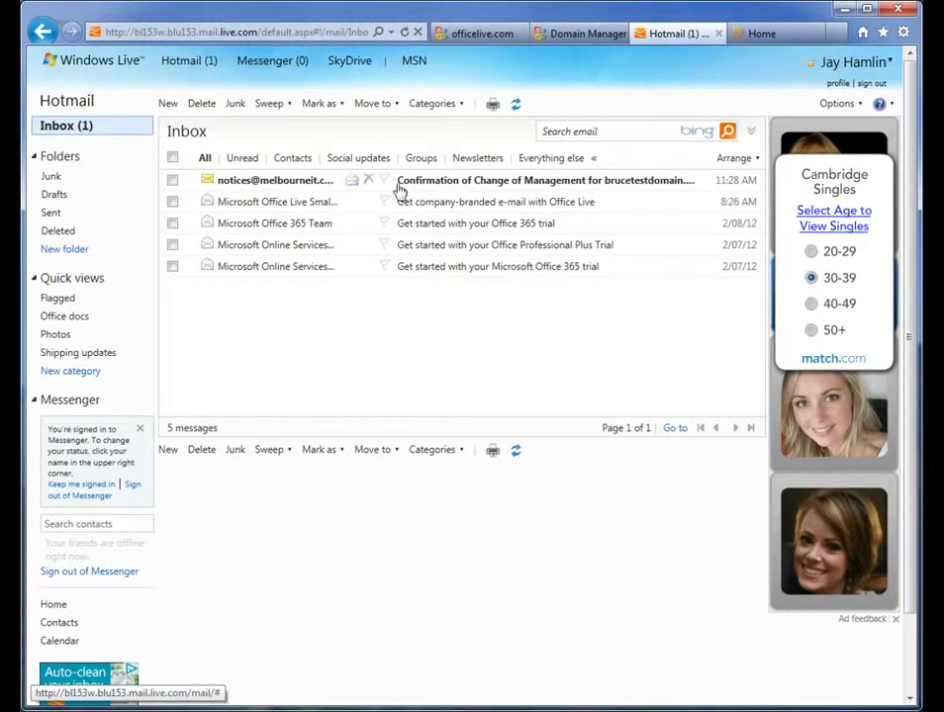
click(284, 186)
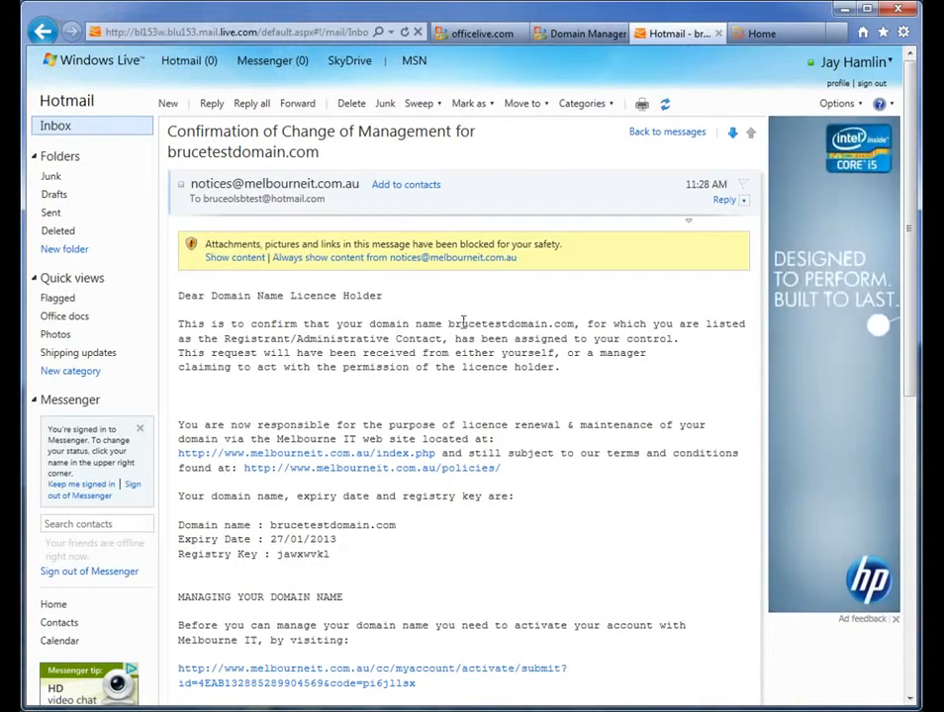
scroll(918, 363, down, 3)
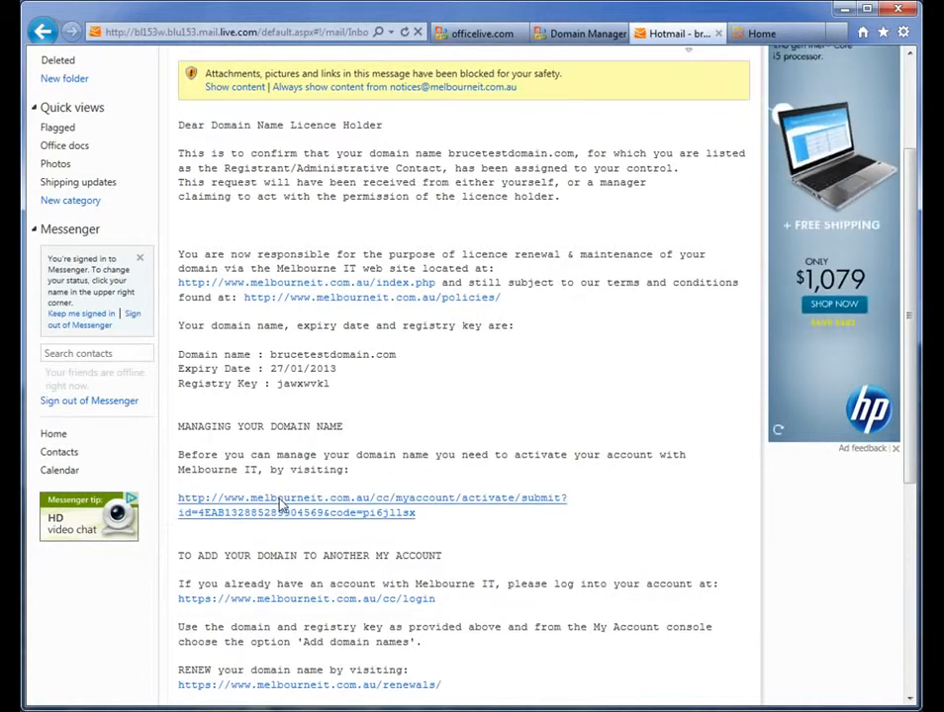
click(237, 88)
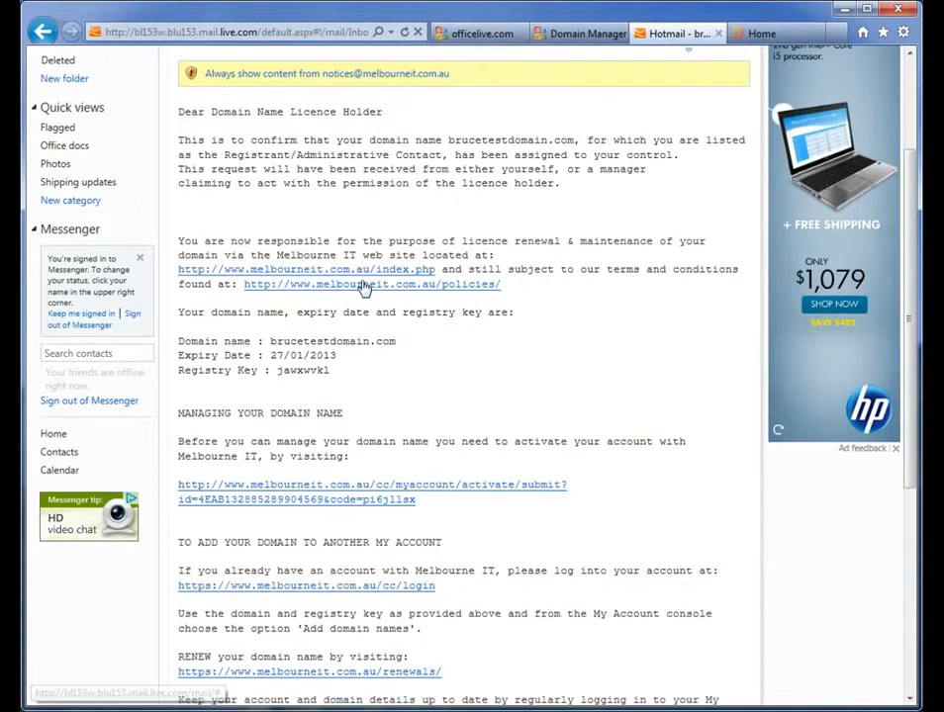
click(314, 507)
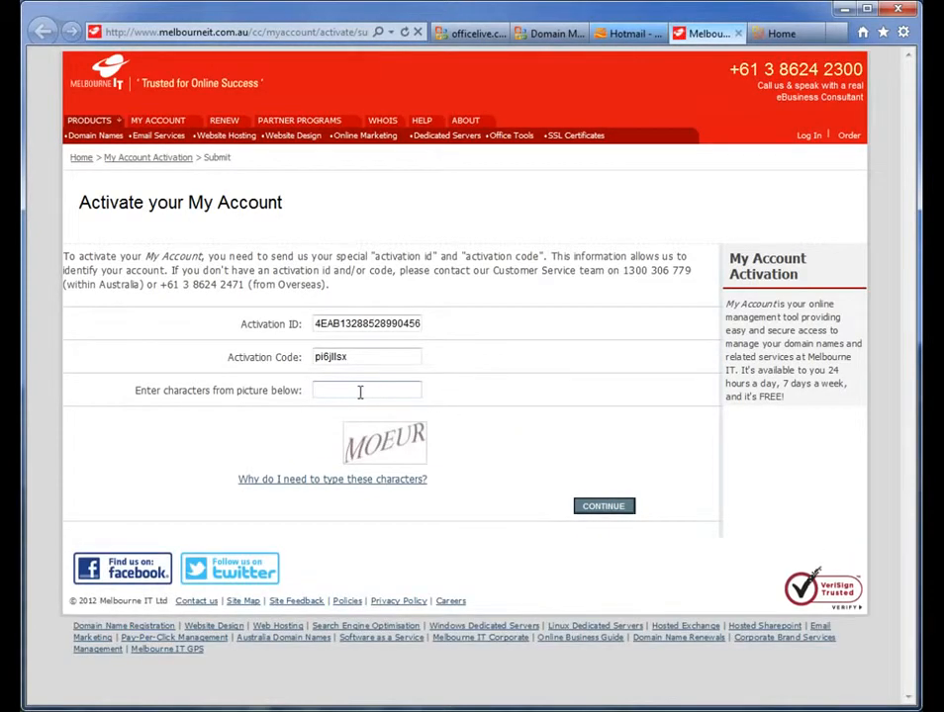
Step: Enter the characters shown in the picture and continue the My Account activation
click(355, 392)
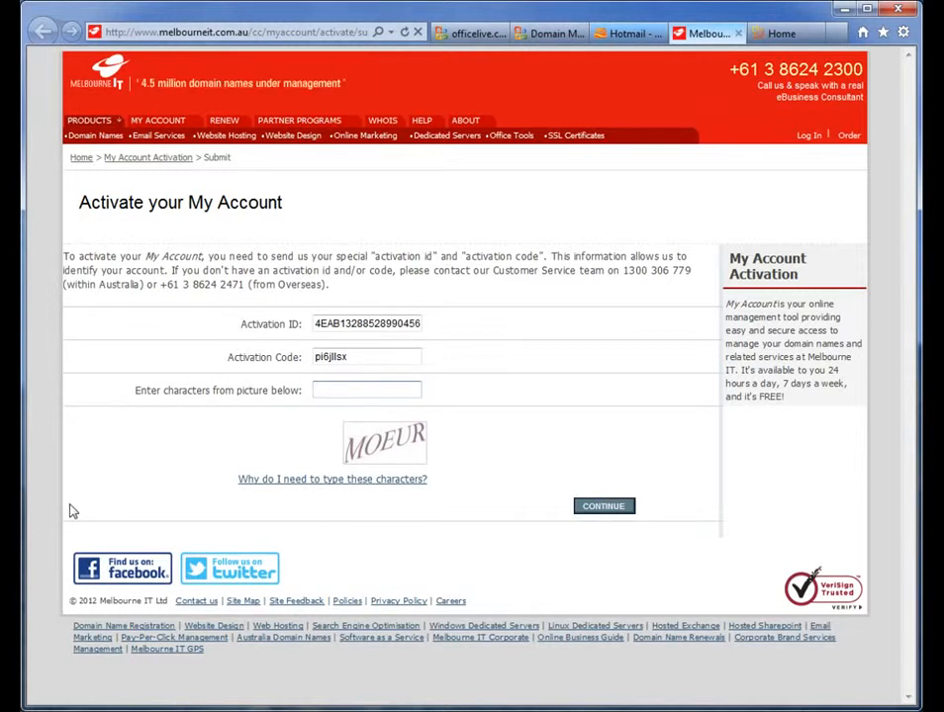
key(Caps_Lock)
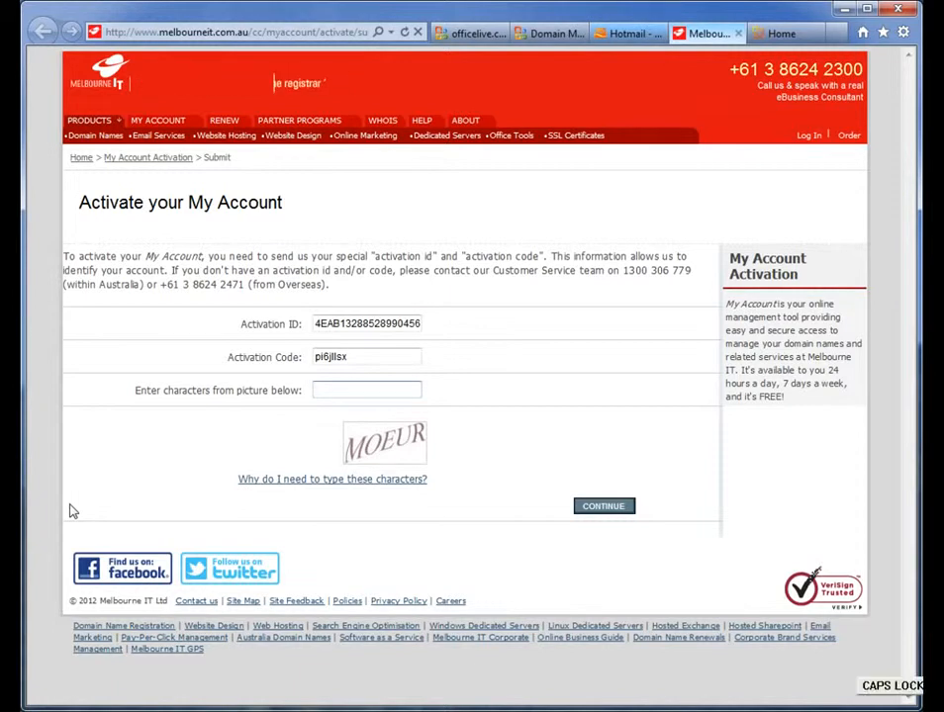
text(MO)
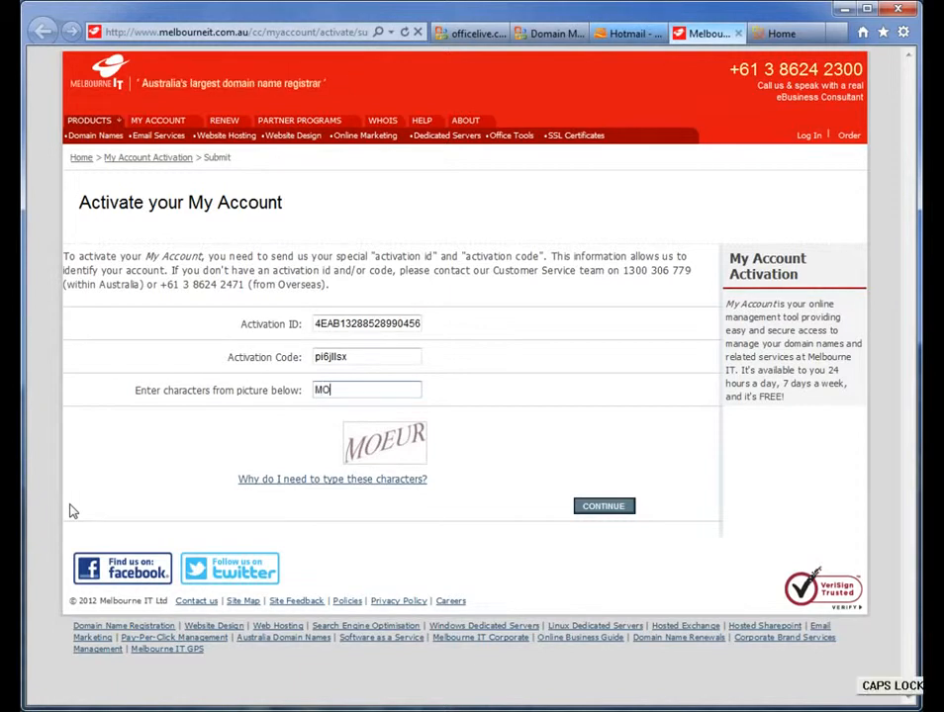
text(EUR)
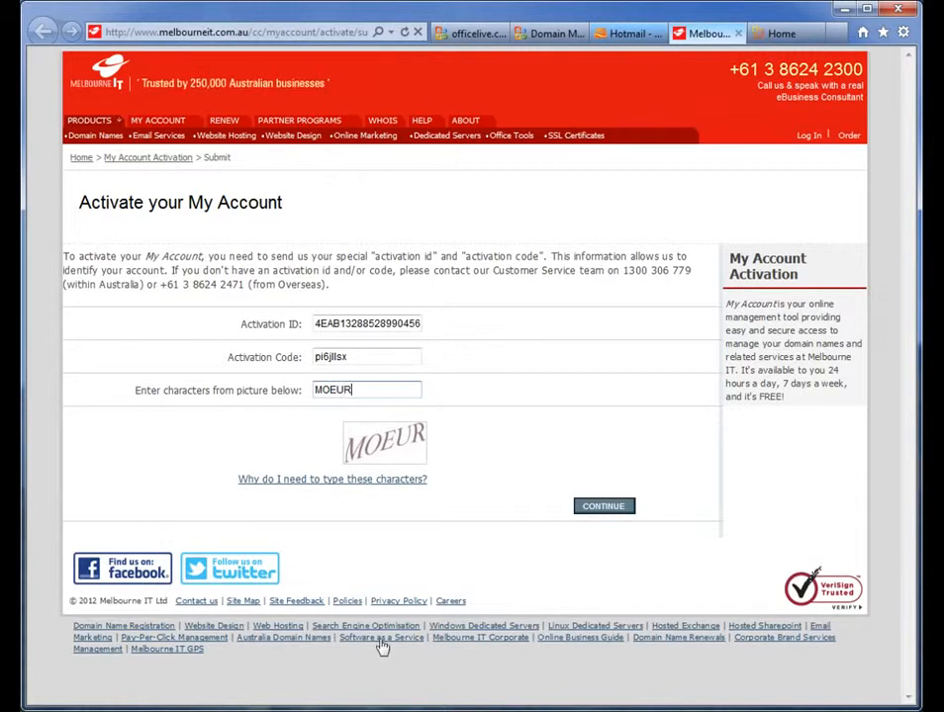
click(588, 507)
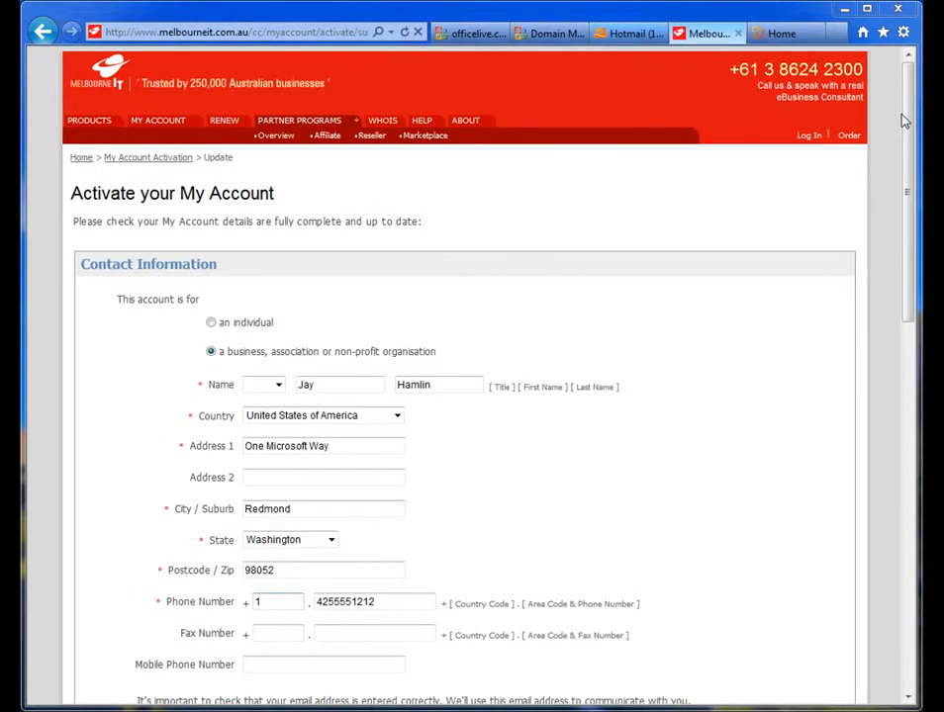
Step: Review the prefilled contact and login details and activate the My Account
drag(908, 121, 893, 317)
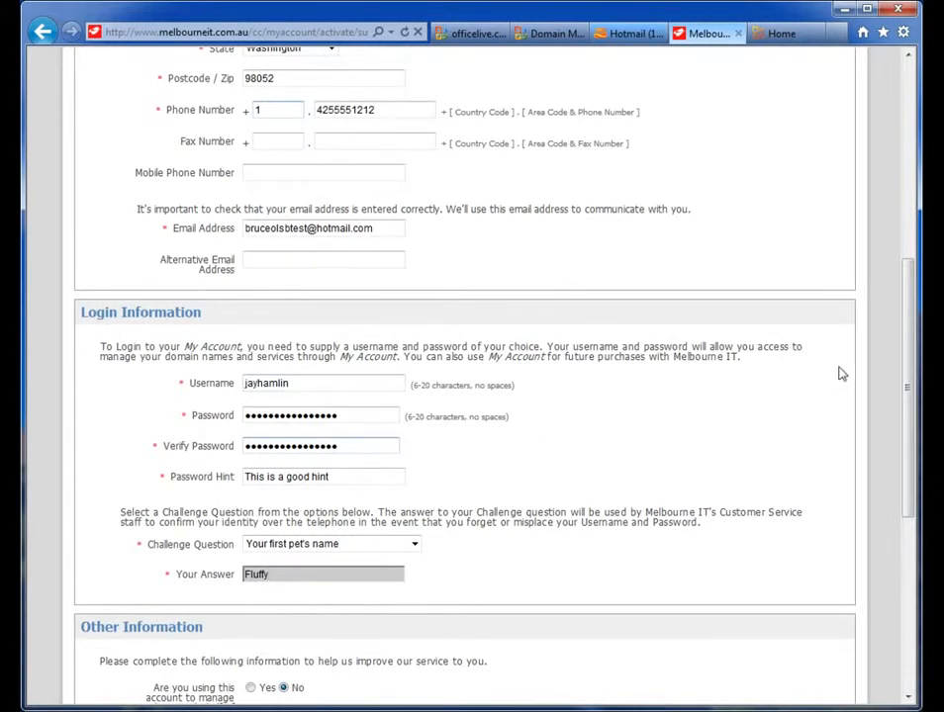
drag(912, 351, 896, 516)
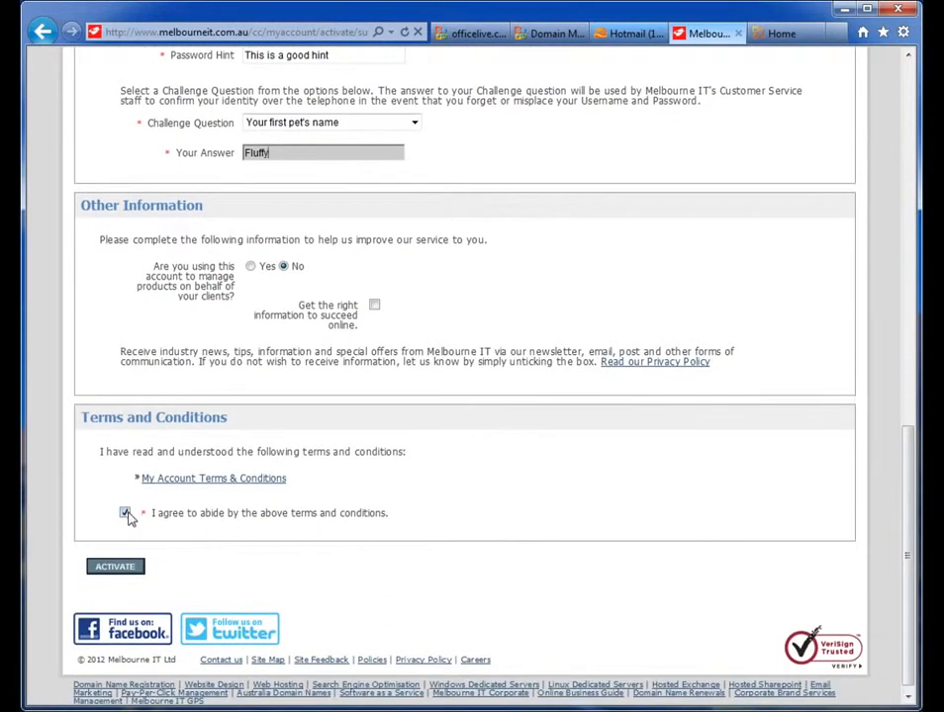
click(116, 569)
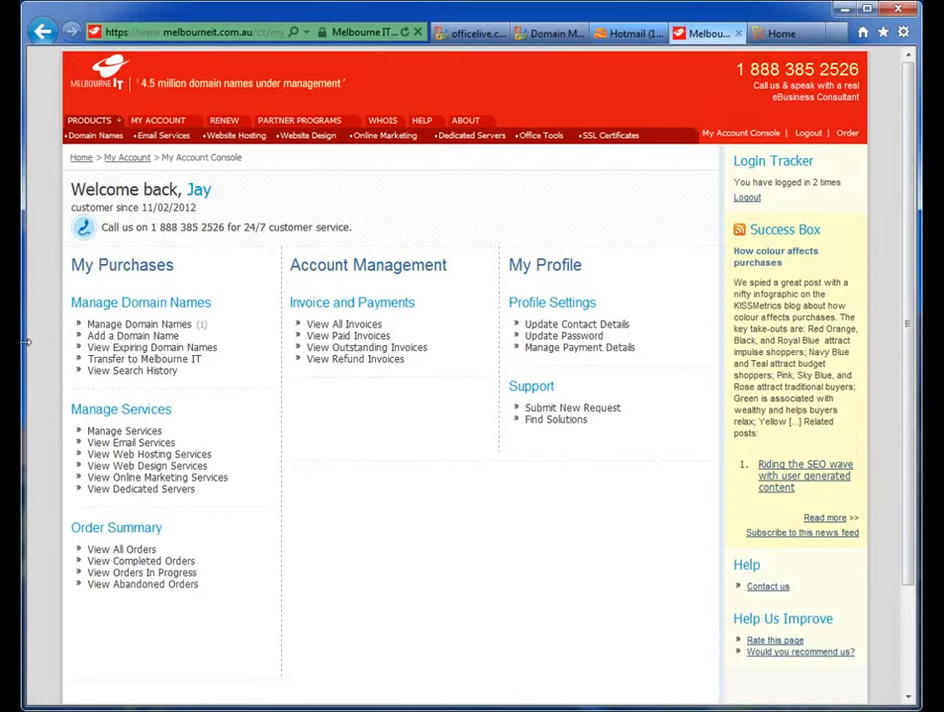
Step: Enable Melbourne IT DNS for brucetestdomain.com, accepting the terms and conditions
click(100, 327)
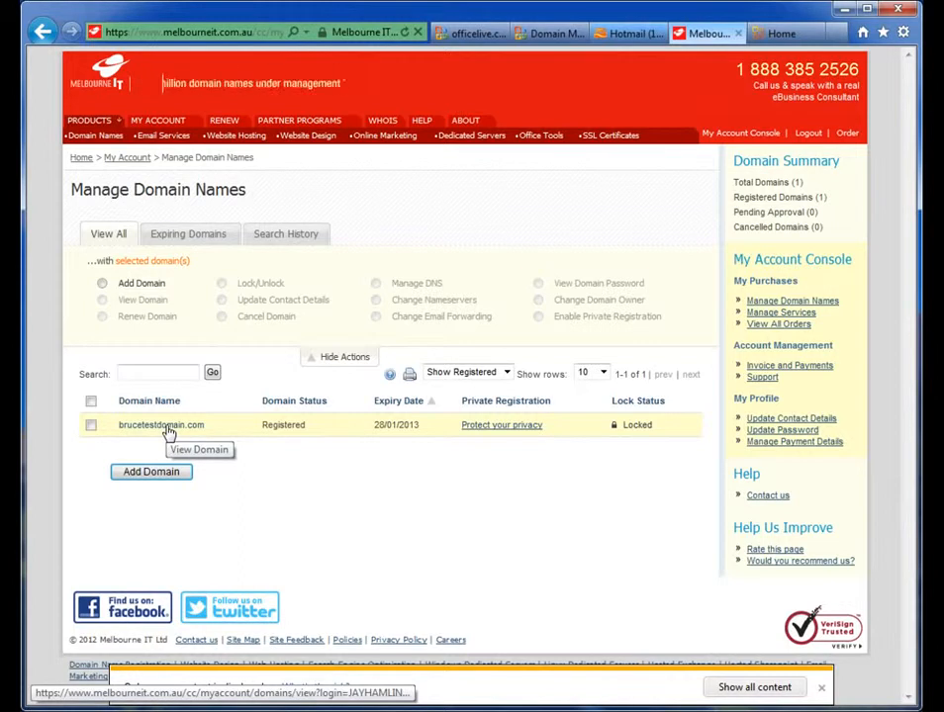
click(168, 430)
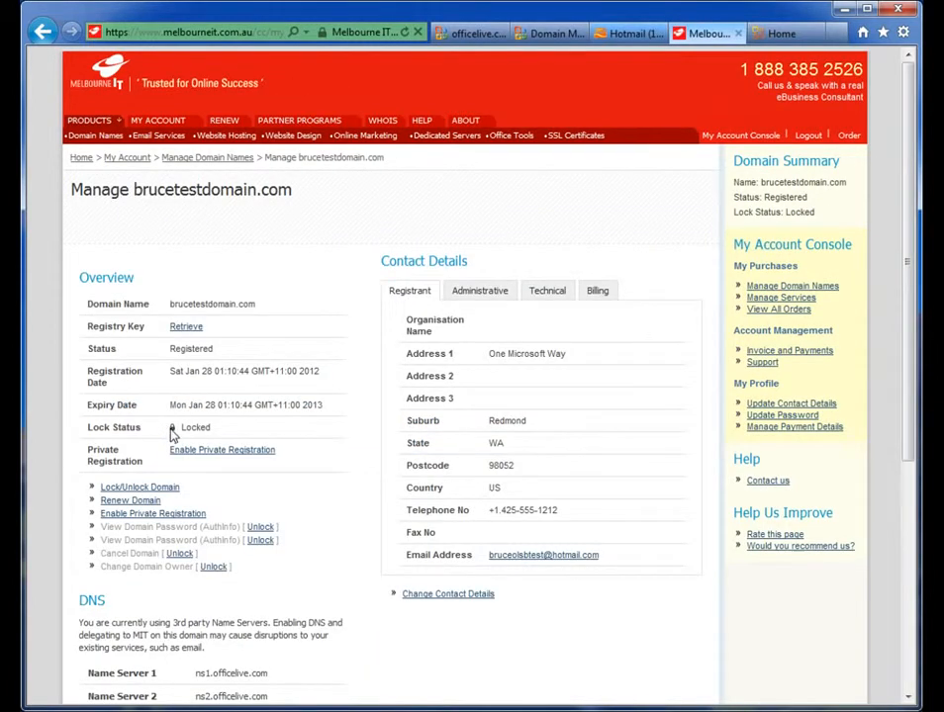
drag(906, 367, 912, 465)
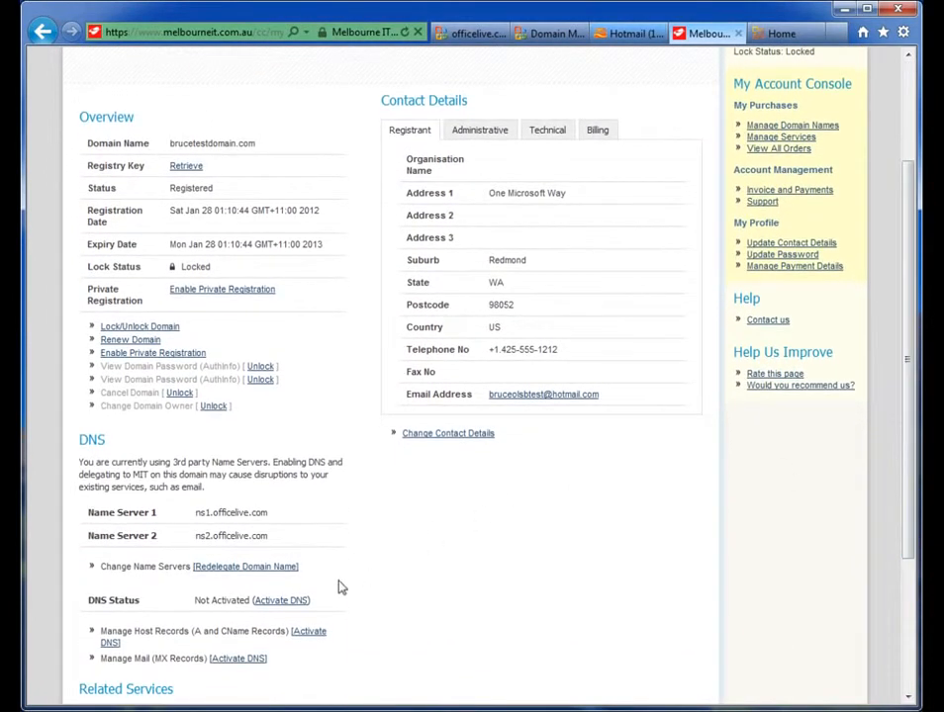
click(273, 607)
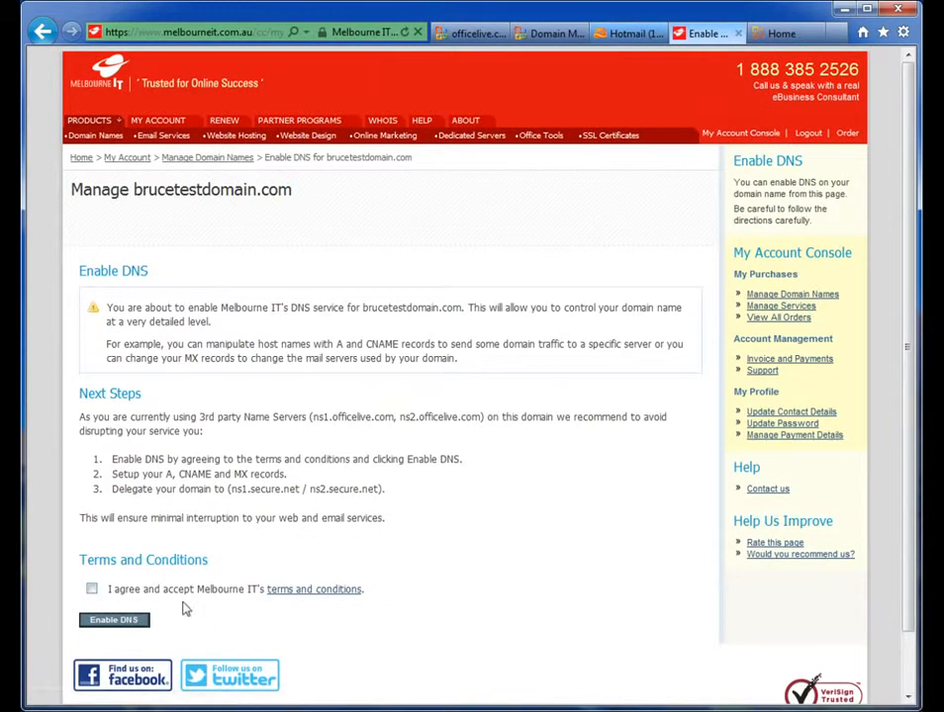
click(90, 590)
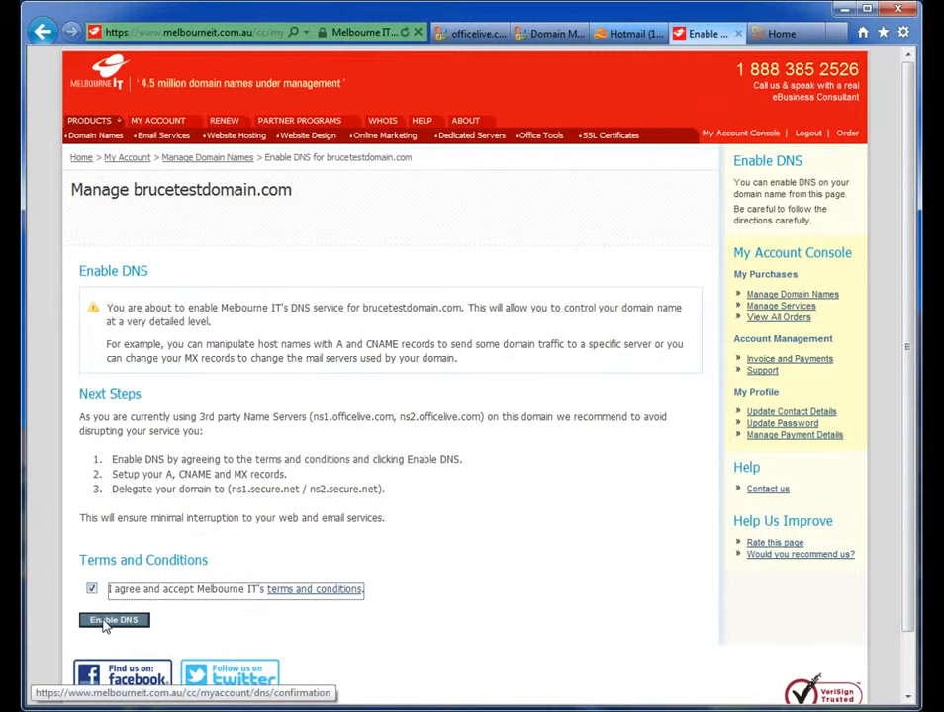
click(112, 620)
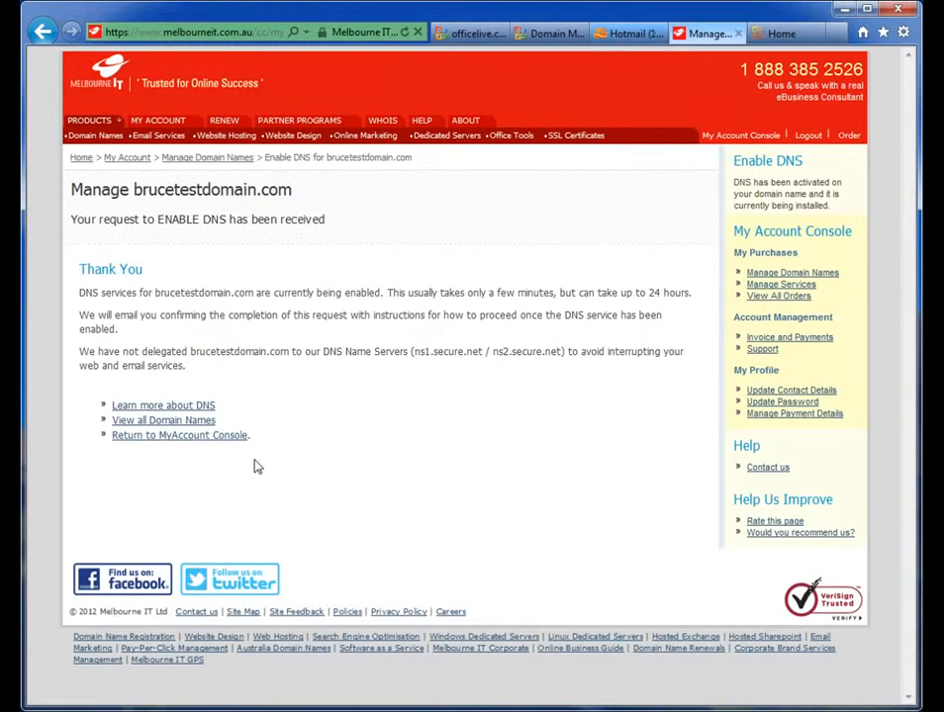
Step: Return to Manage Domain Names and open brucetestdomain.com
click(213, 160)
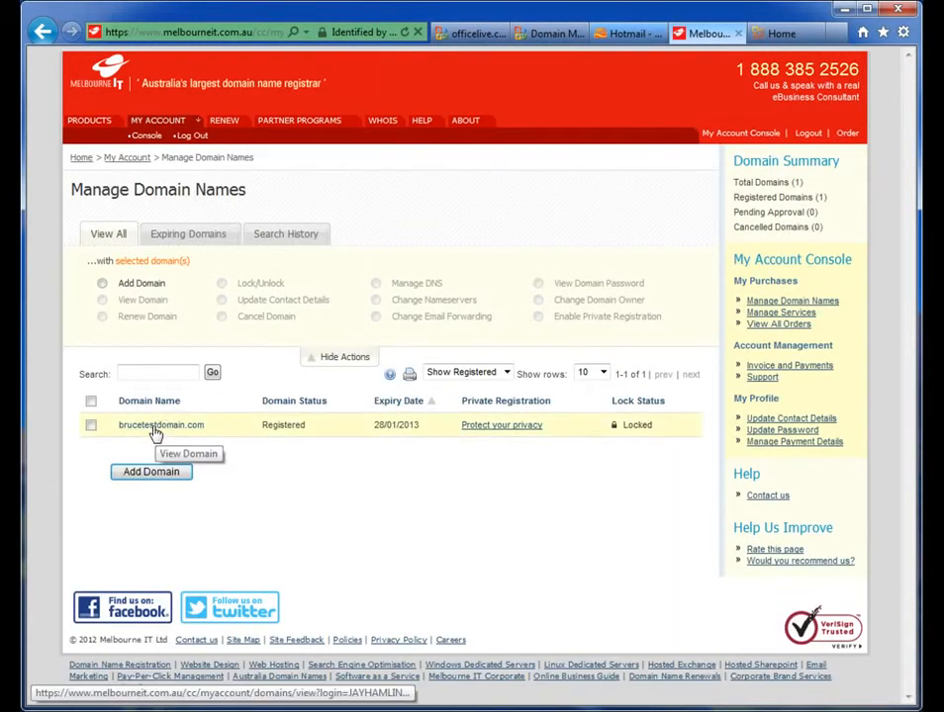
click(161, 434)
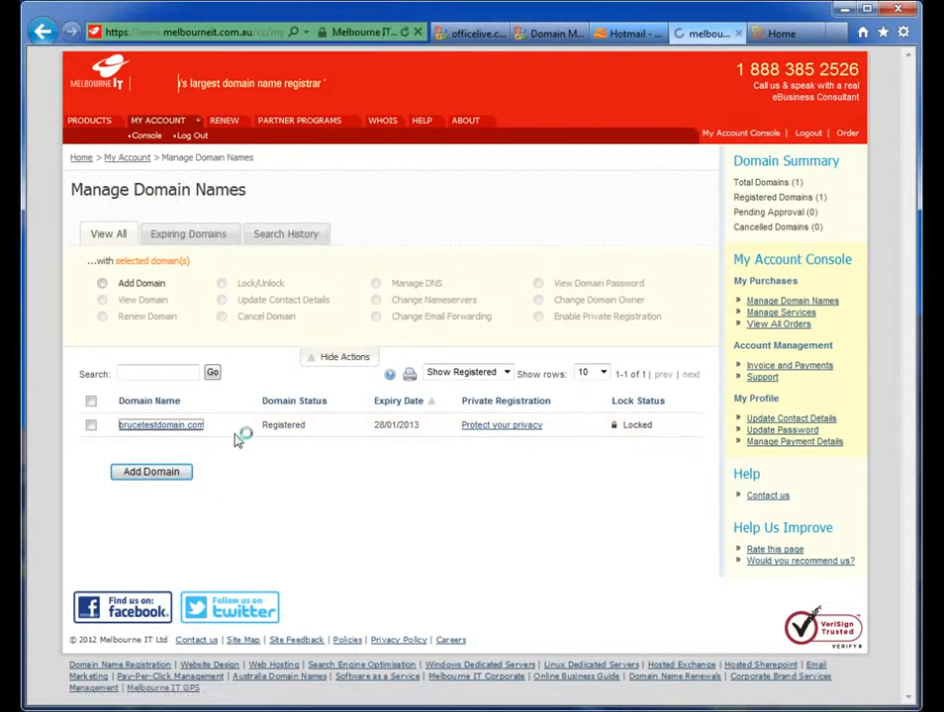
Step: Check the domain's DNS status and read the DNS activation e-mail from Melbourne IT in Hotmail
drag(906, 158, 893, 308)
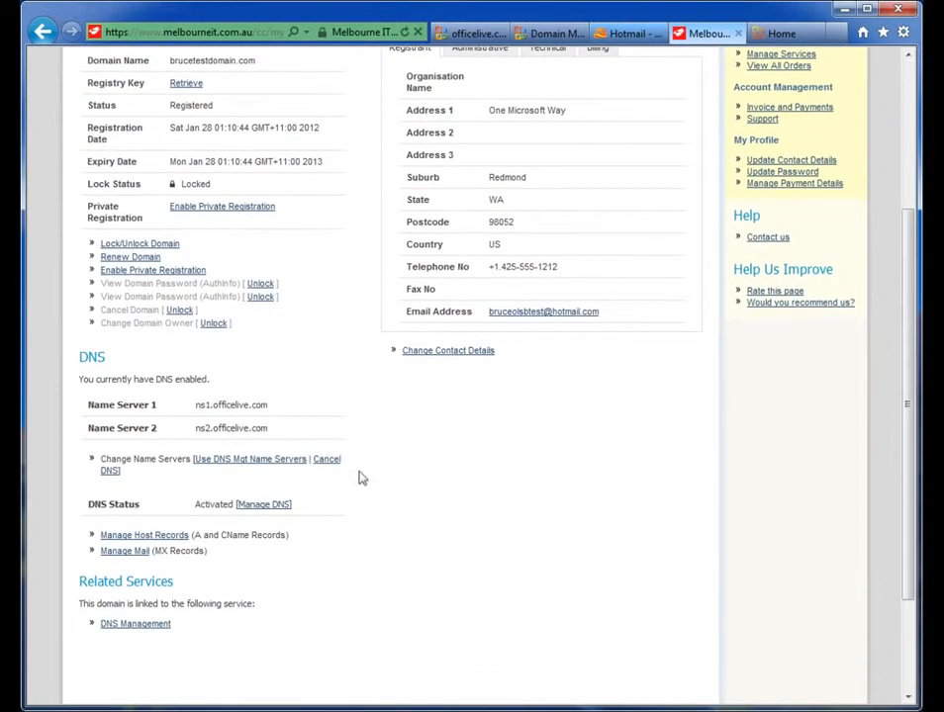
drag(195, 506, 212, 506)
click(216, 513)
click(621, 34)
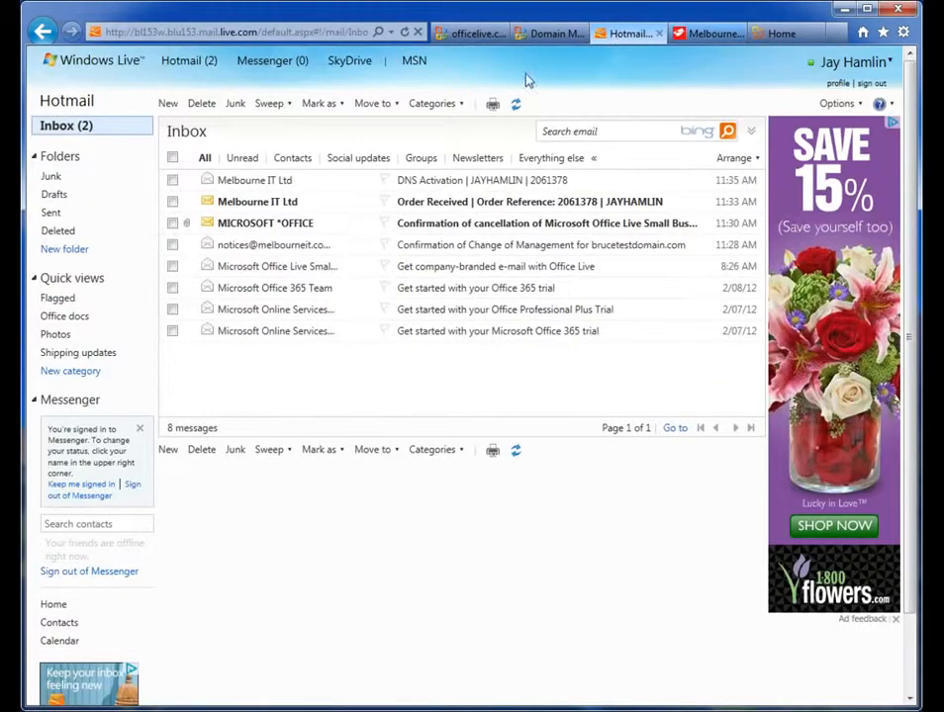
click(280, 181)
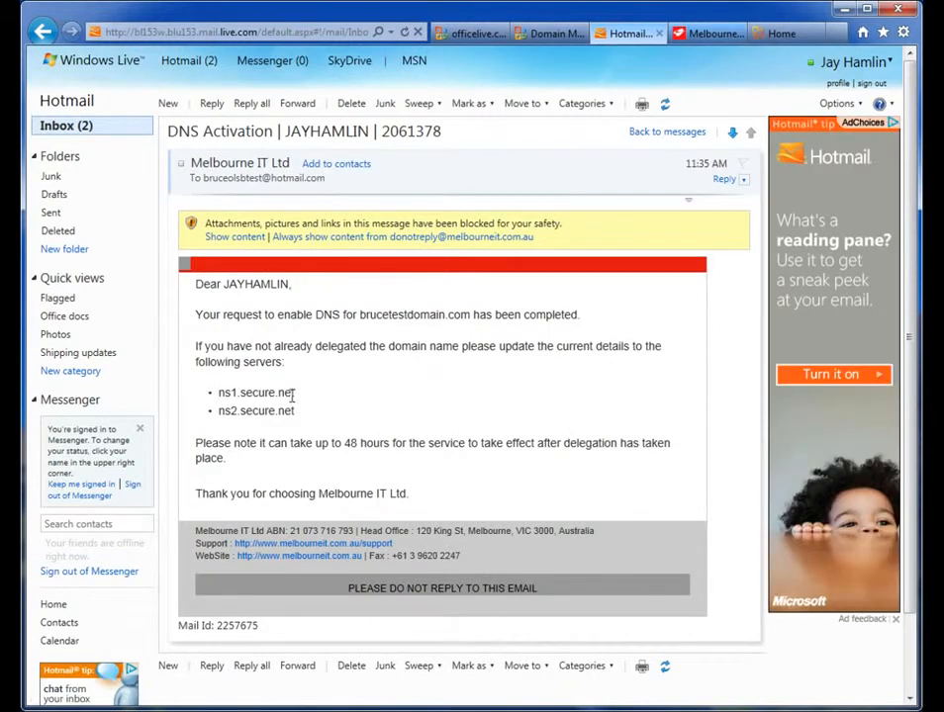
click(704, 32)
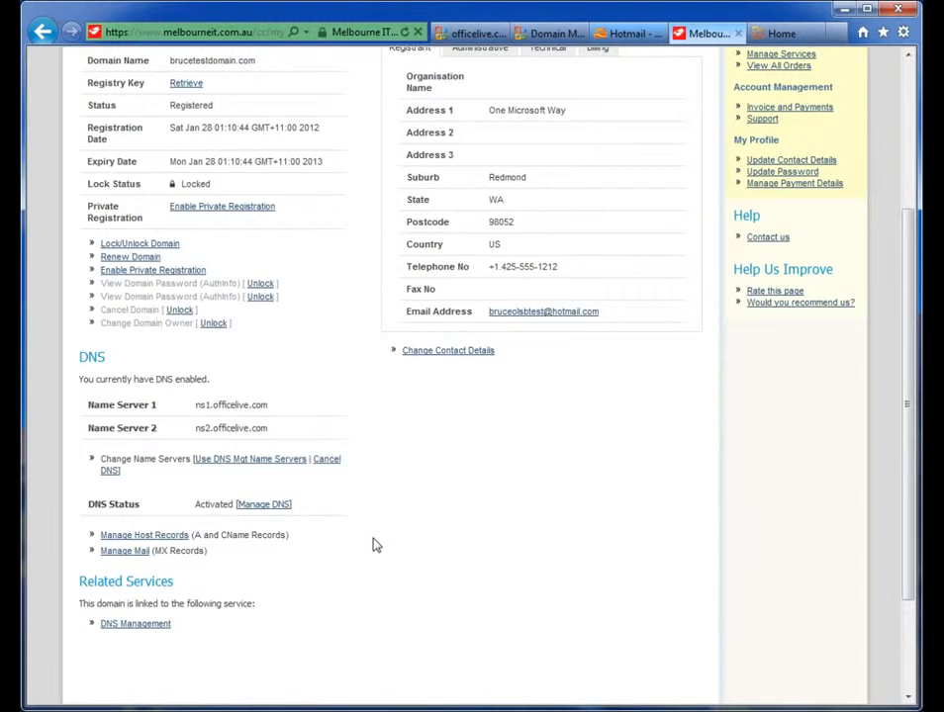
Step: Open Manage DNS for brucetestdomain.com and redelegate the domain to Melbourne IT's name servers
click(261, 506)
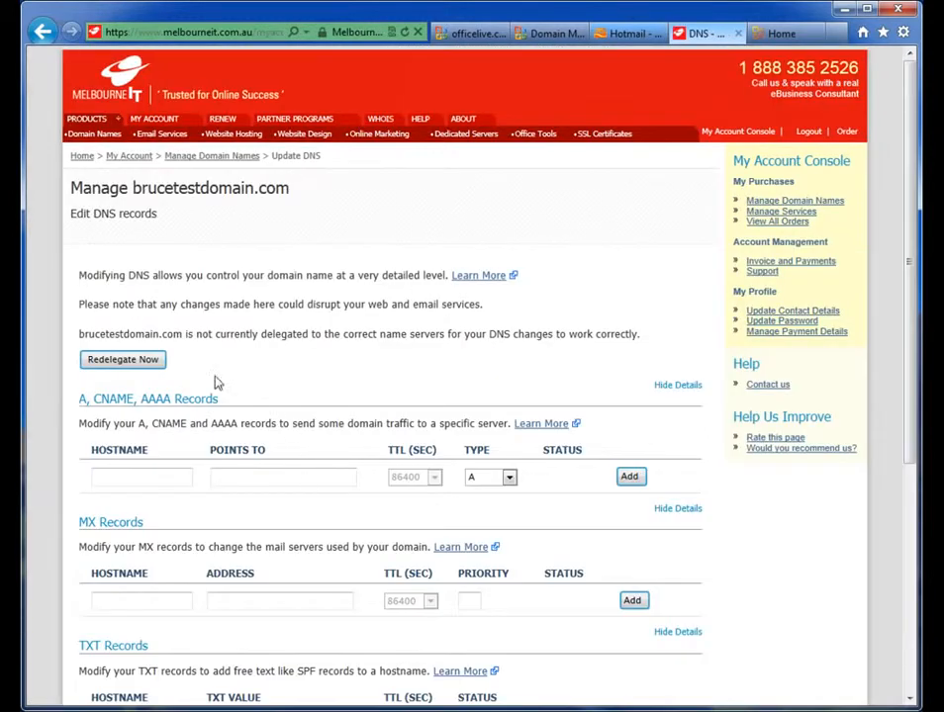
click(117, 362)
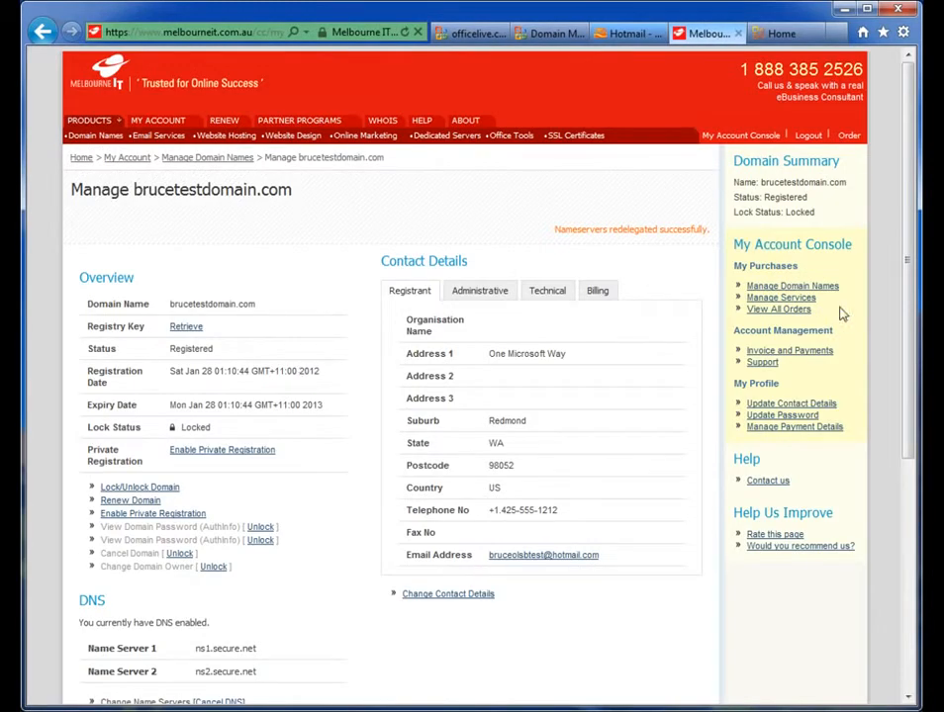
drag(907, 265, 907, 266)
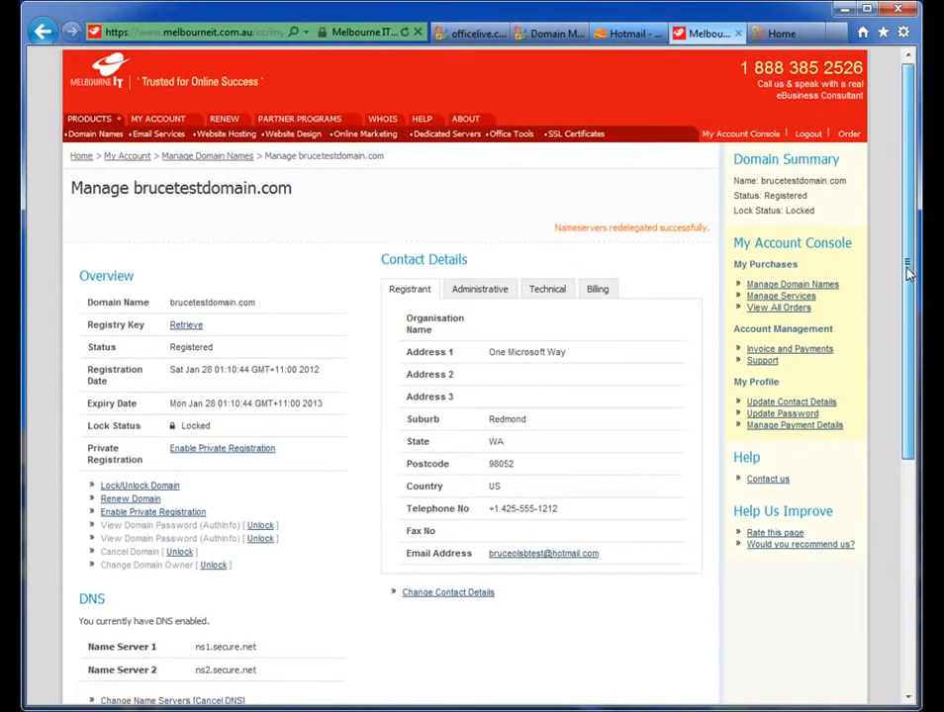
scroll(414, 199, down, 1)
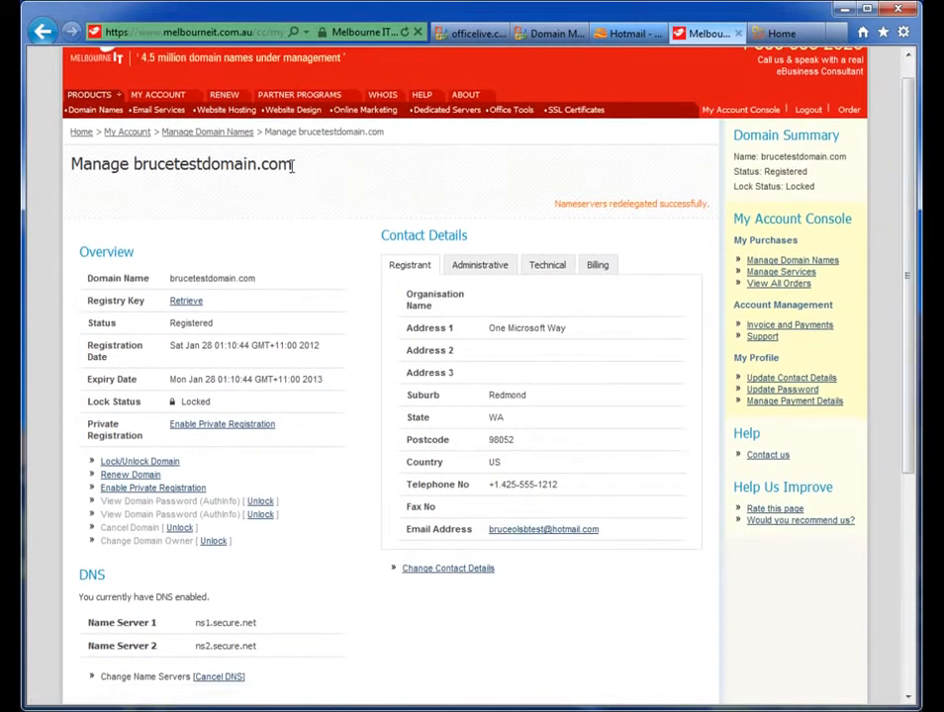
Step: In the Office 365 admin Domains page, add the domain brucetestdomain.com and continue
double_click(158, 175)
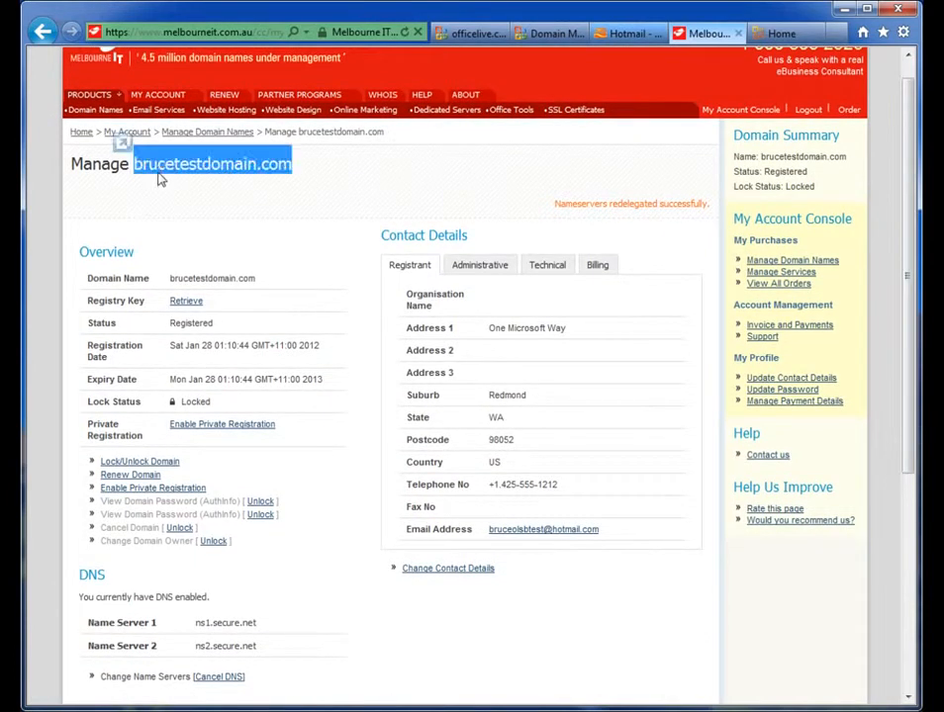
click(272, 183)
click(790, 34)
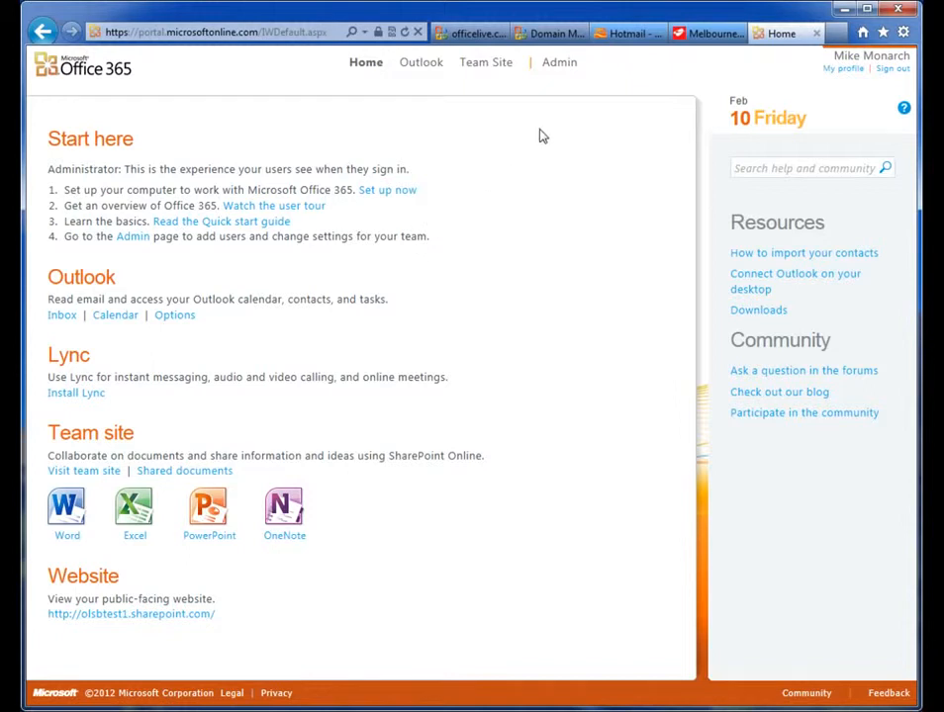
click(557, 65)
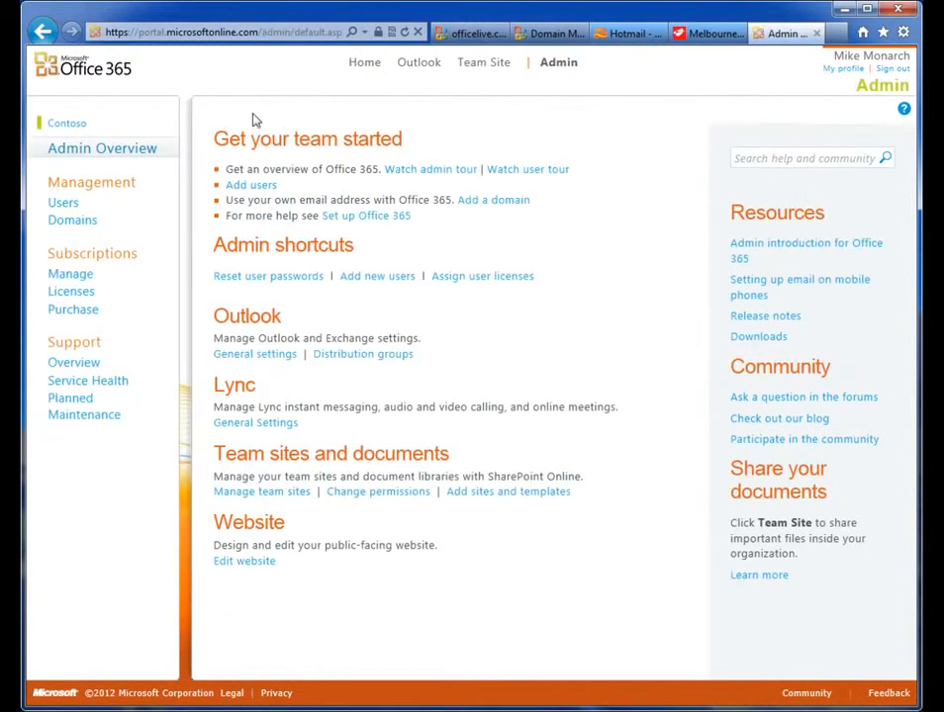
click(67, 223)
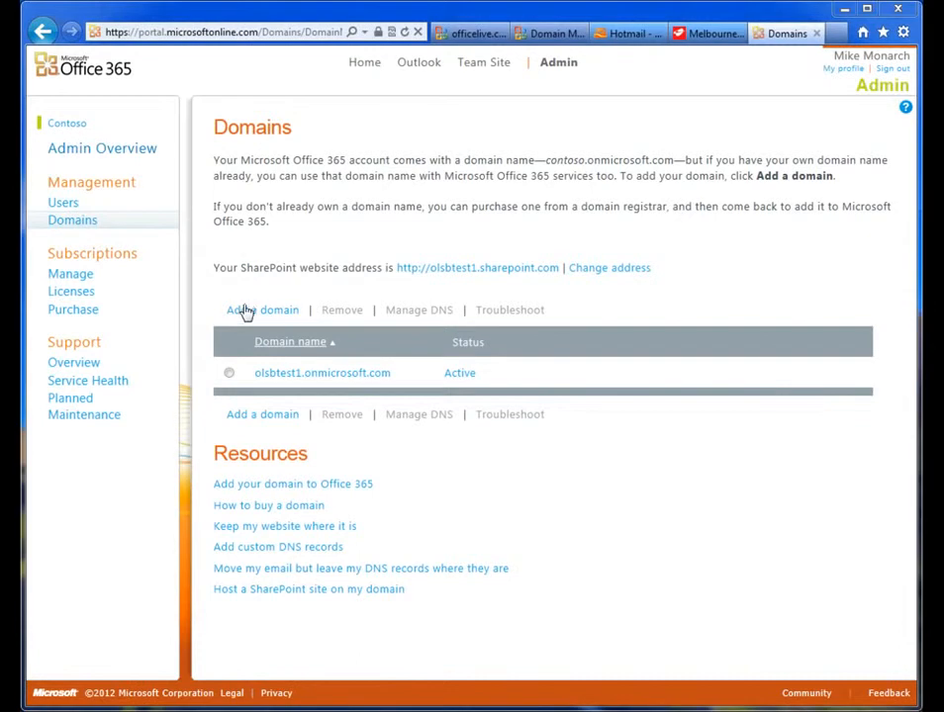
click(245, 313)
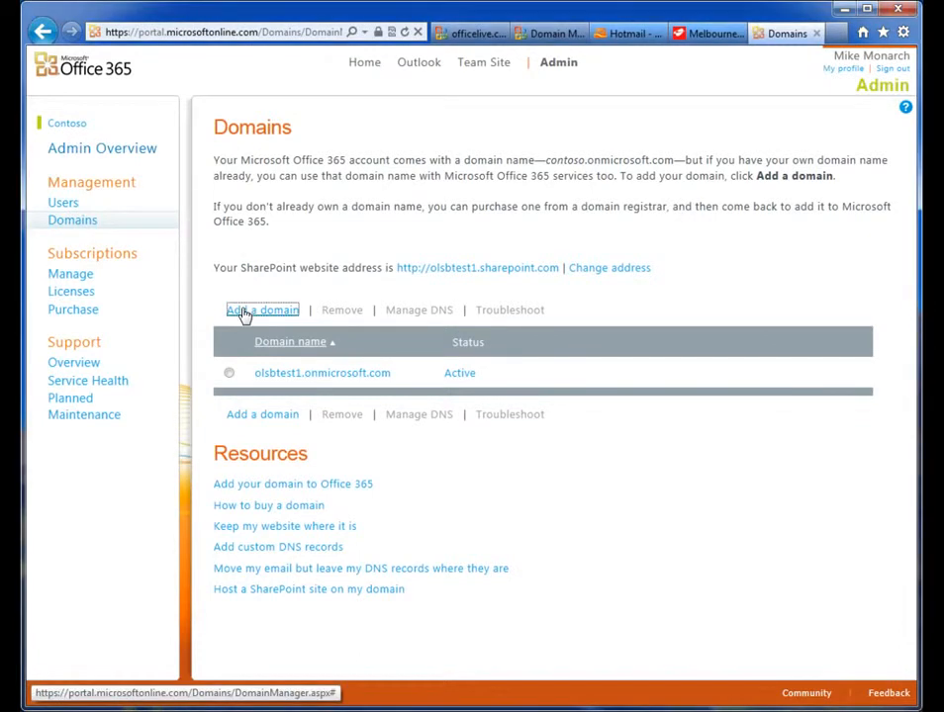
click(149, 248)
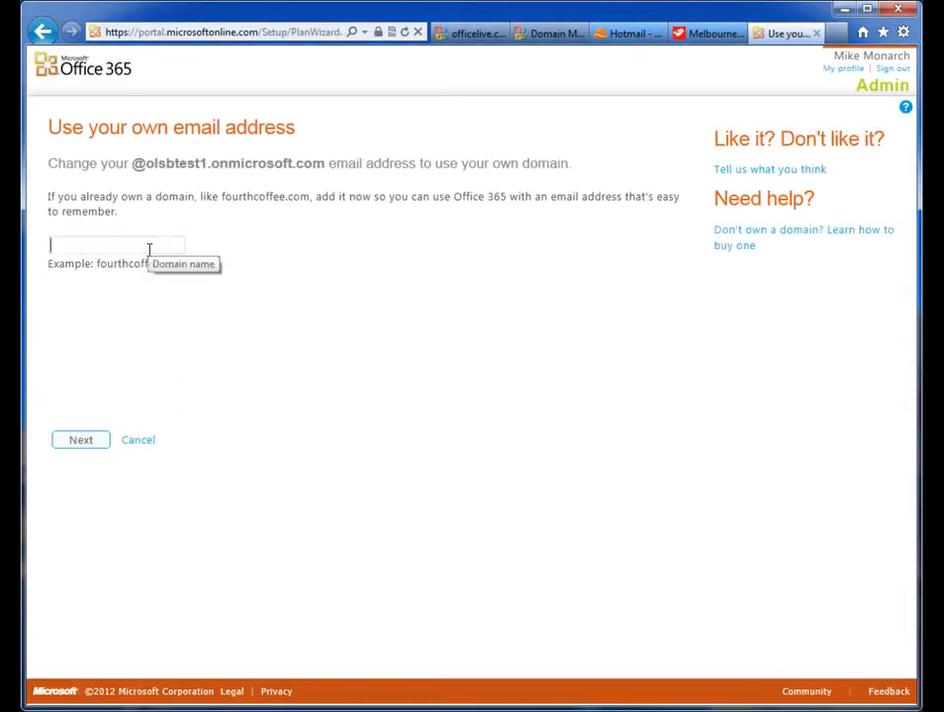
text(brucetestdomain.com)
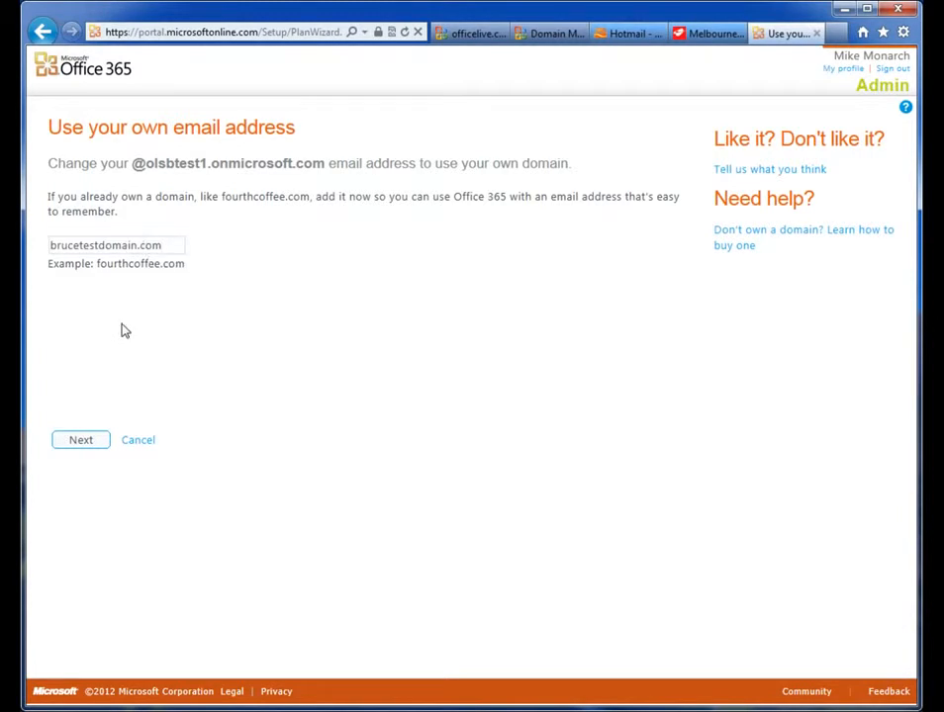
click(83, 442)
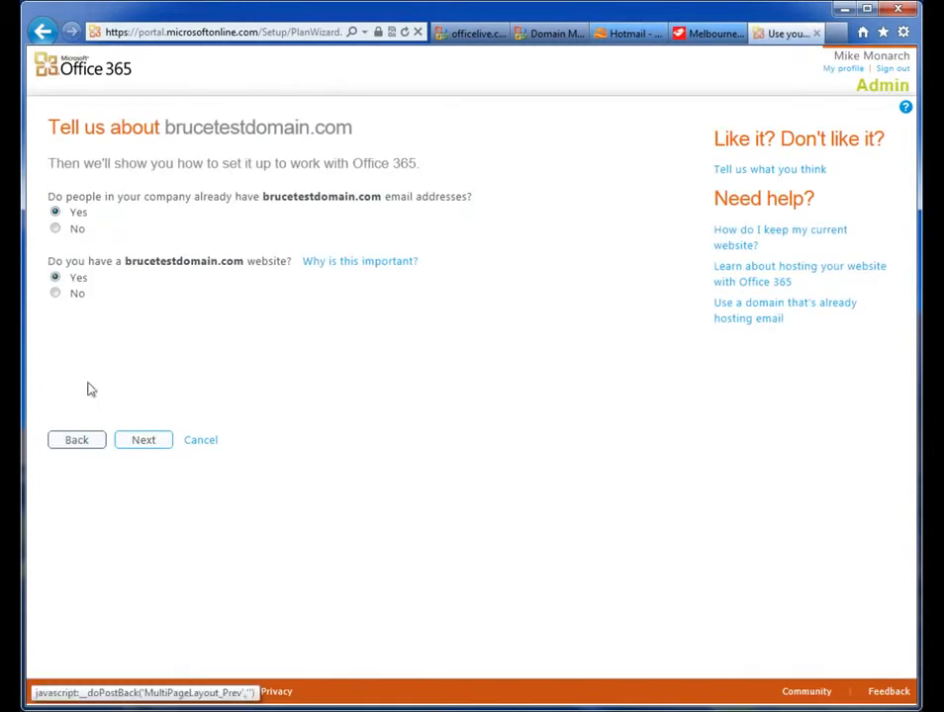
Step: Answer No to both existing e-mail addresses and website questions, continue, and start step 1
click(55, 229)
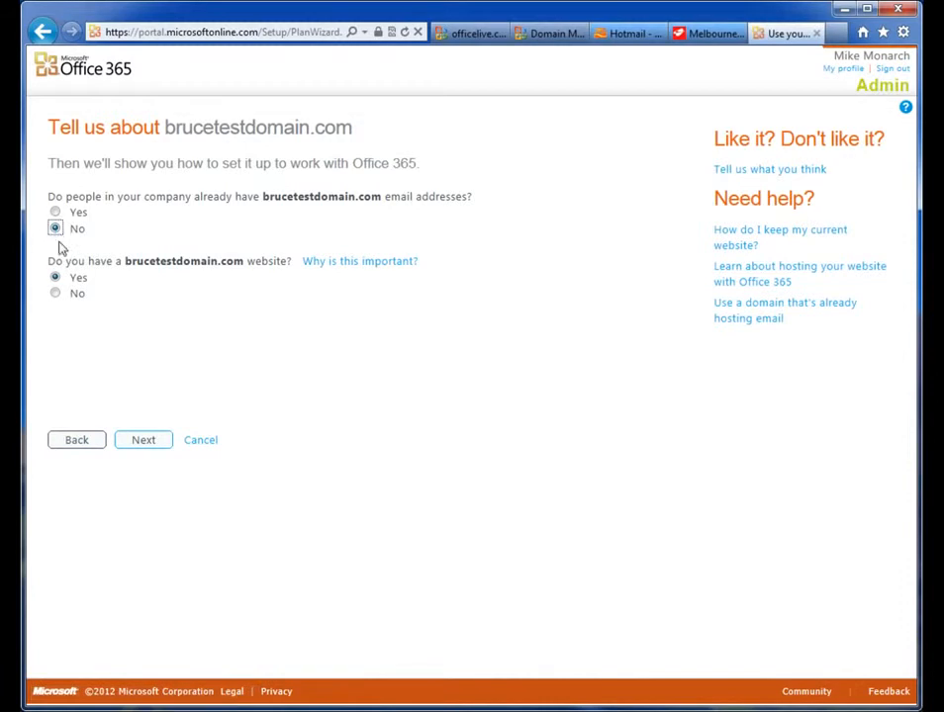
click(56, 293)
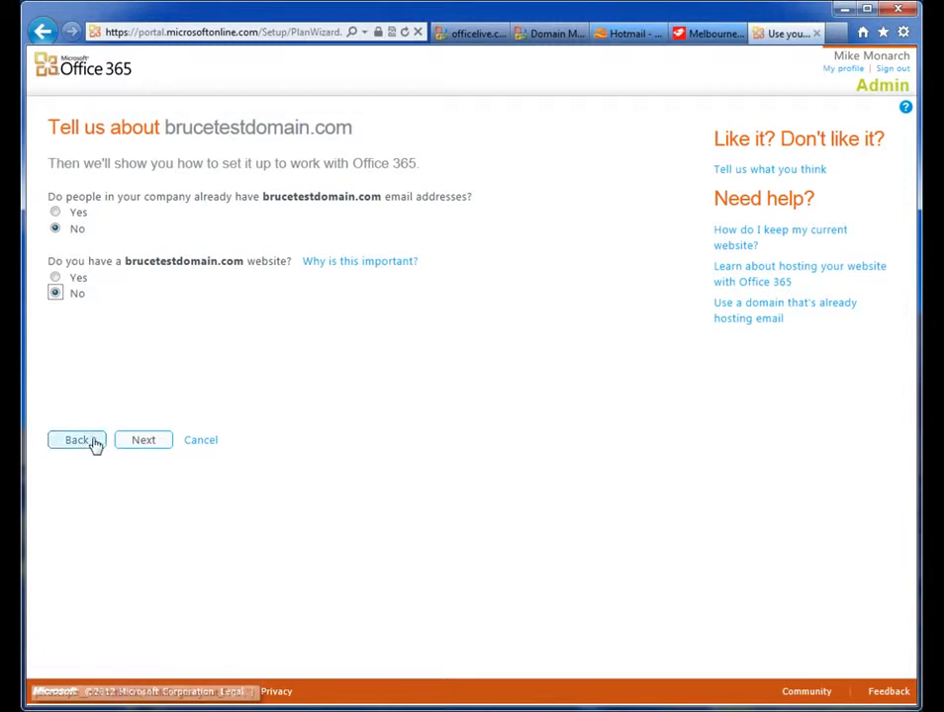
click(140, 451)
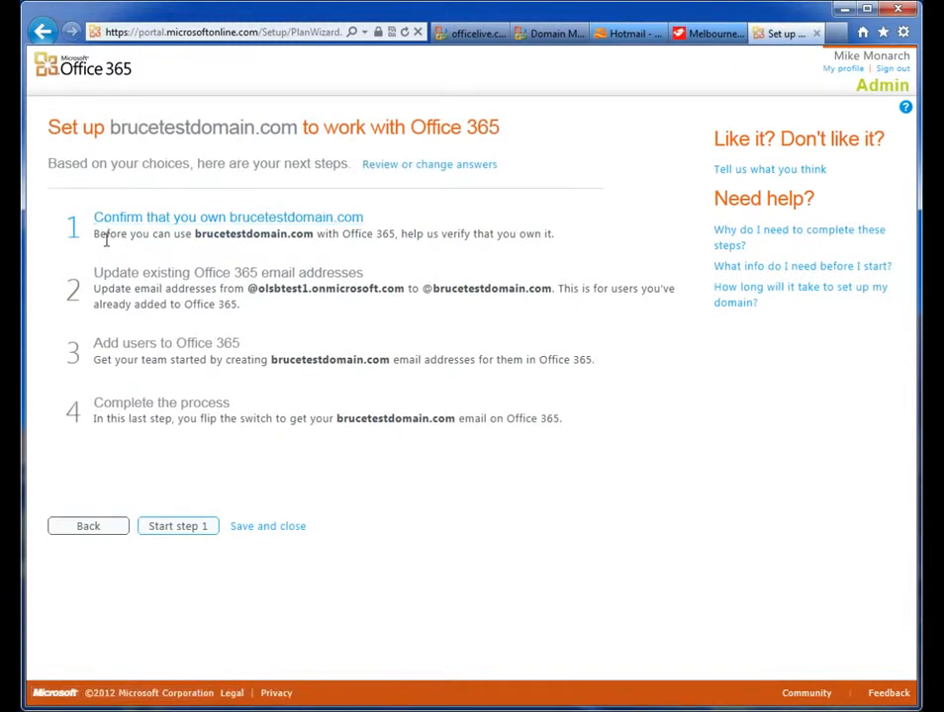
click(170, 531)
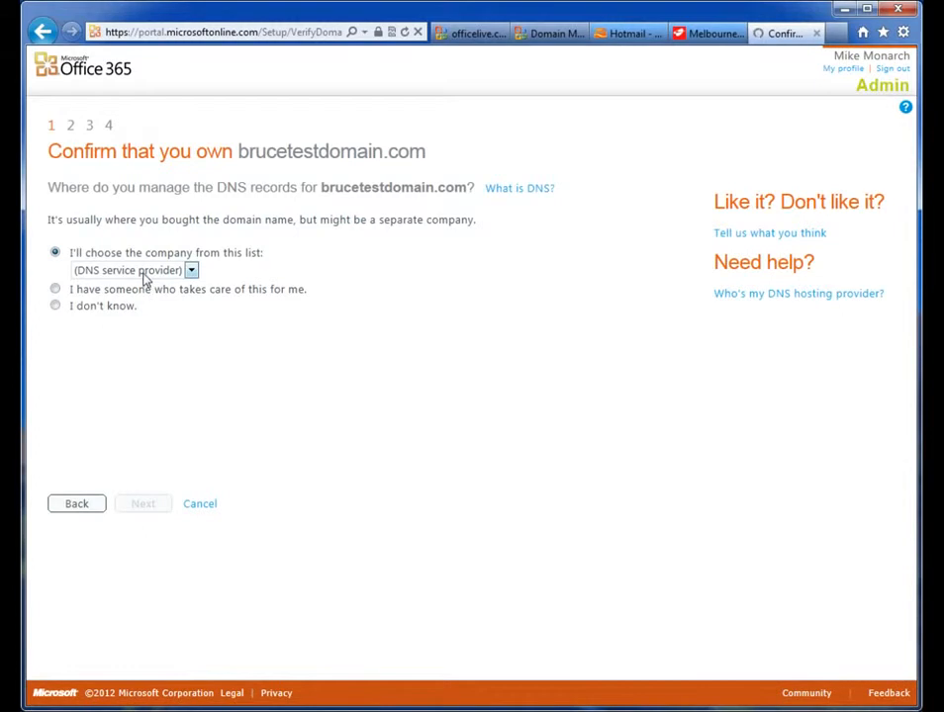
Step: Choose Melbourne IT as the company that manages the domain's DNS records and continue
click(145, 278)
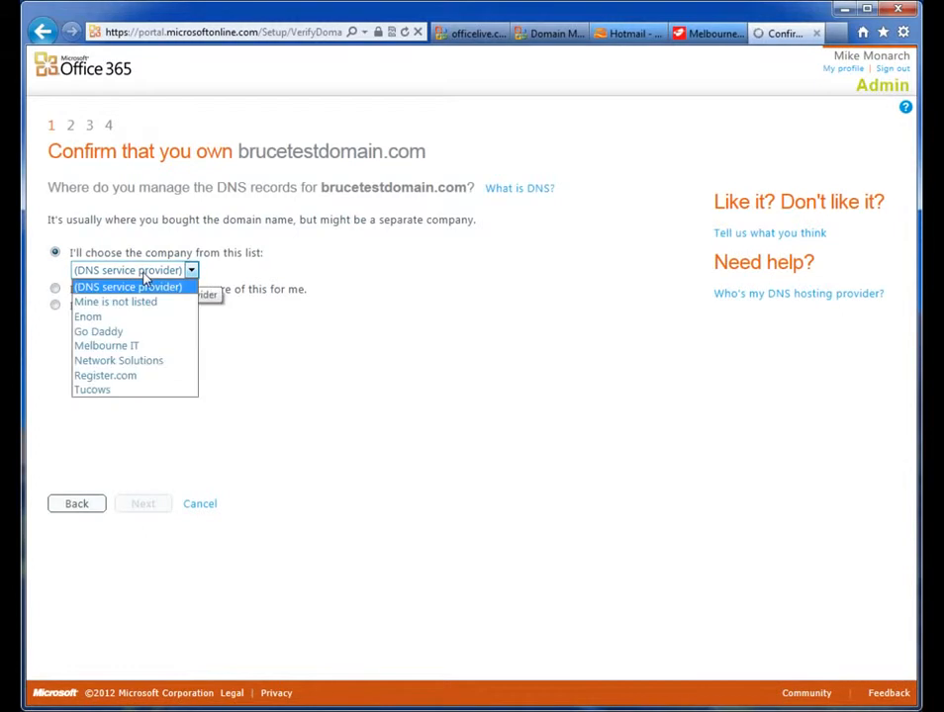
click(134, 346)
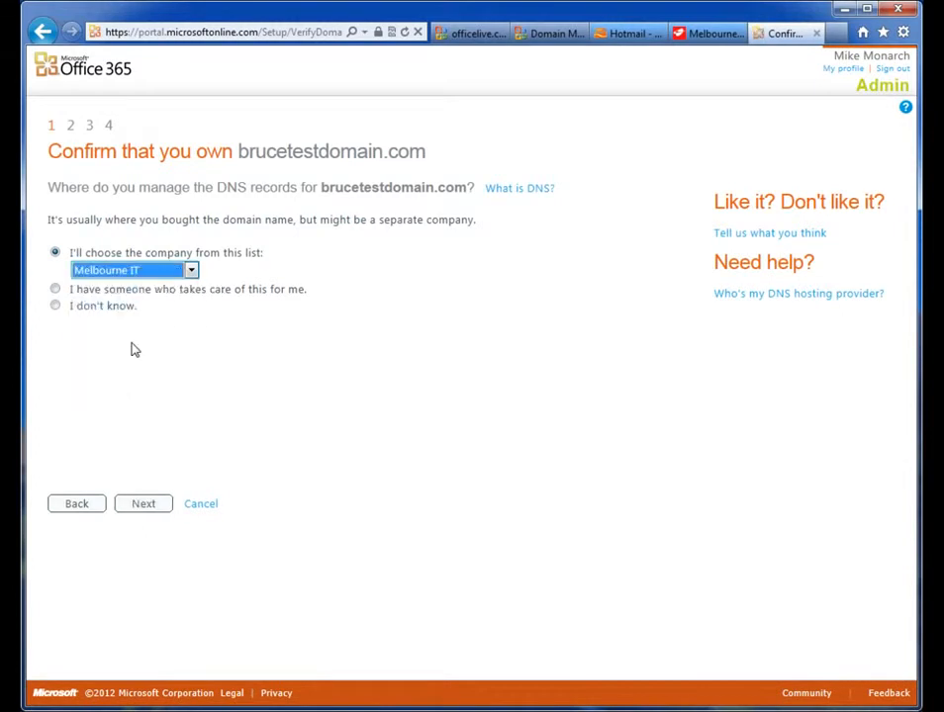
click(146, 506)
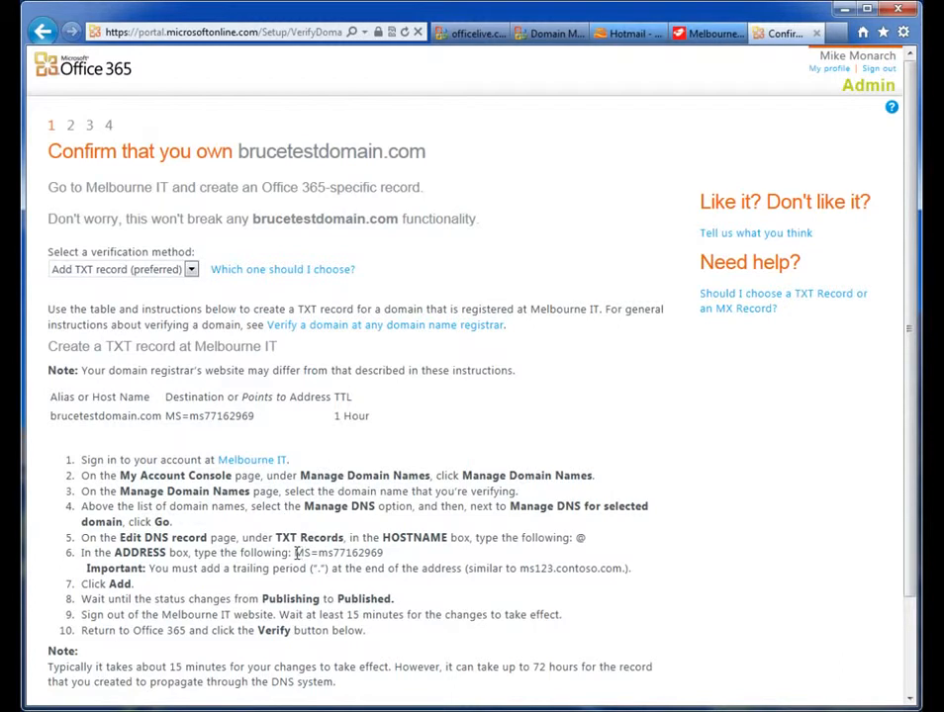
Step: Copy the verification value and add a TXT record with hostname @ and value MS=ms77162969 in Melbourne IT DNS
drag(295, 553, 382, 554)
key(ctrl+c)
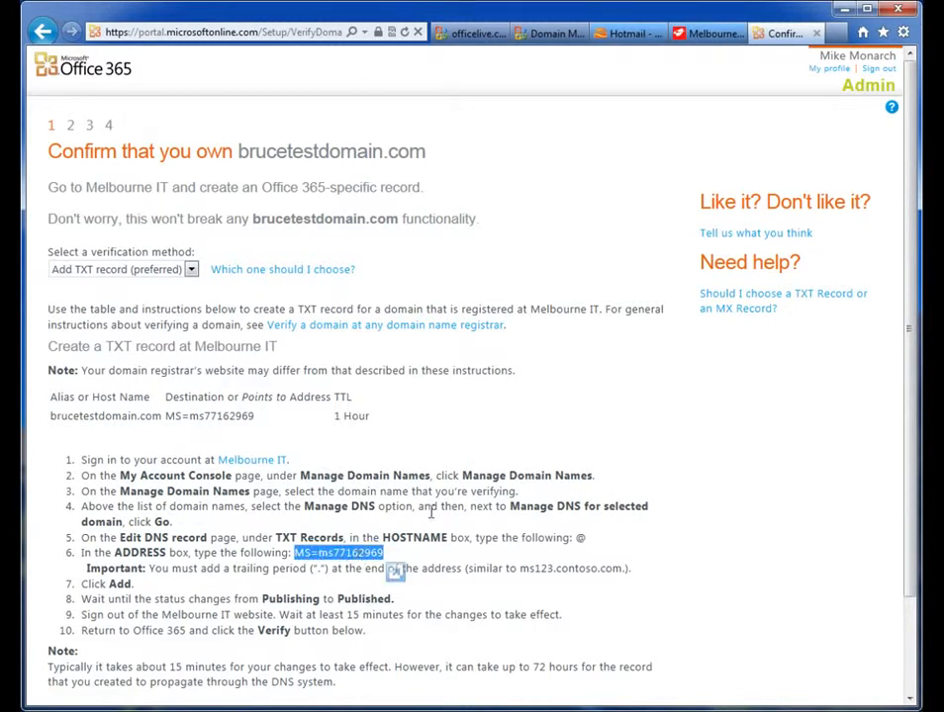
click(699, 35)
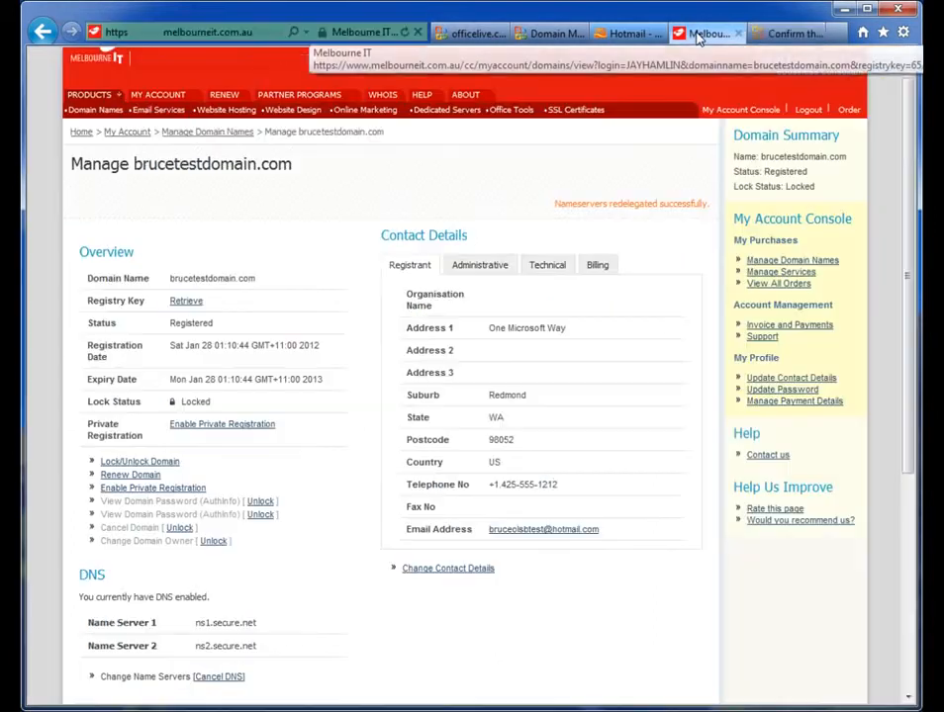
drag(902, 185, 905, 248)
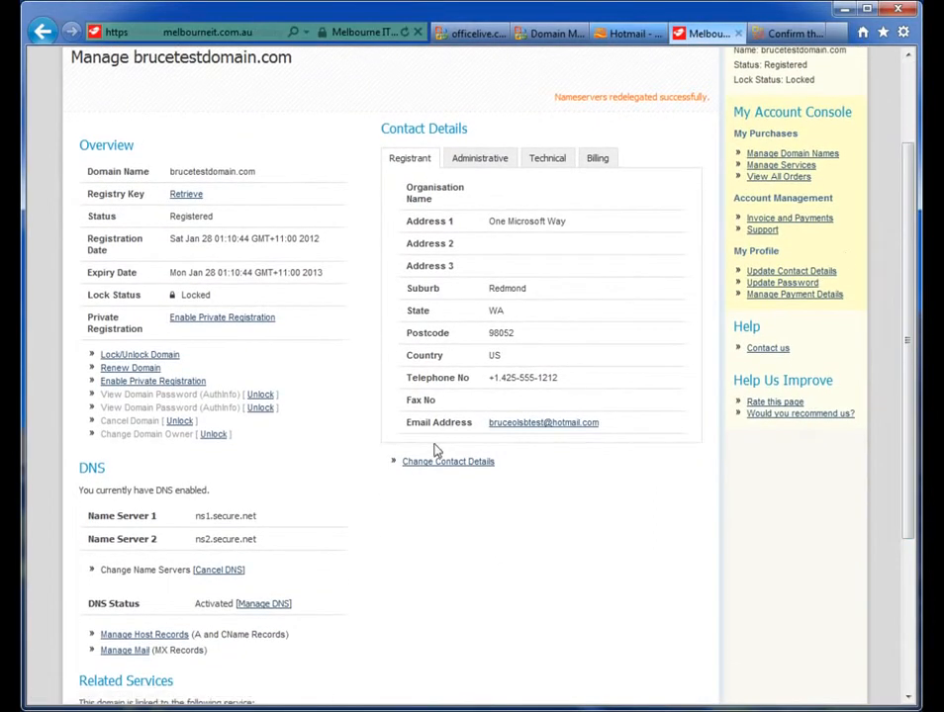
click(253, 612)
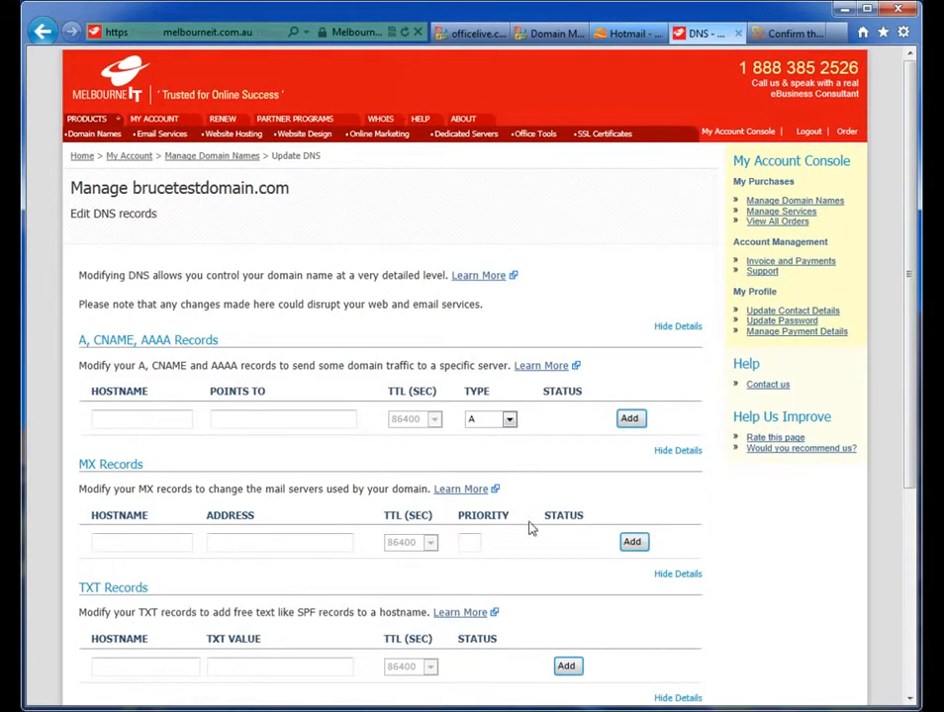
drag(912, 312, 901, 411)
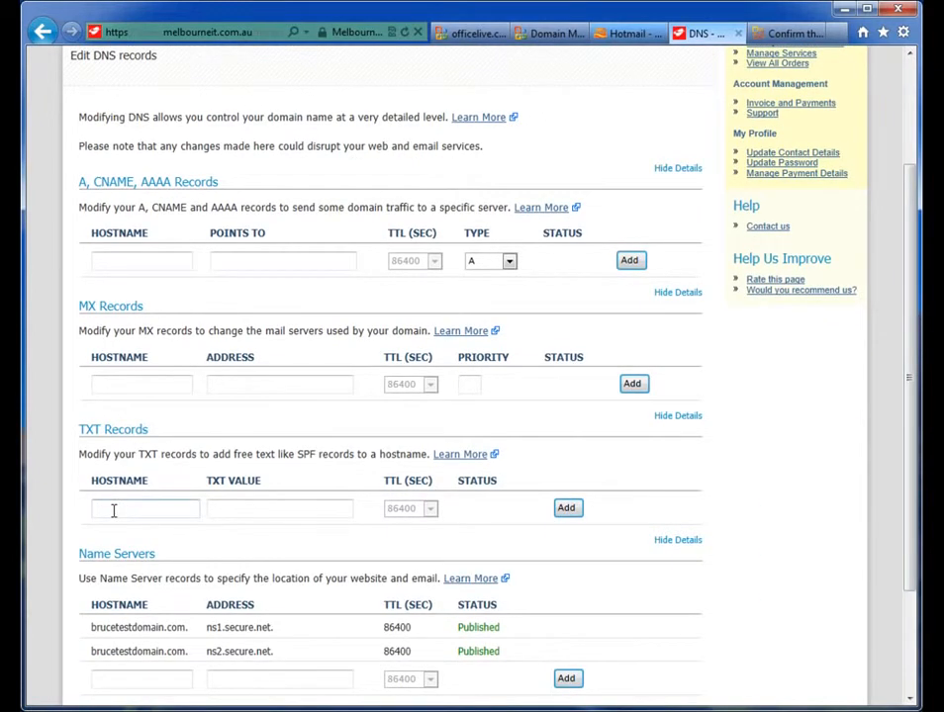
click(239, 512)
key(ctrl+v)
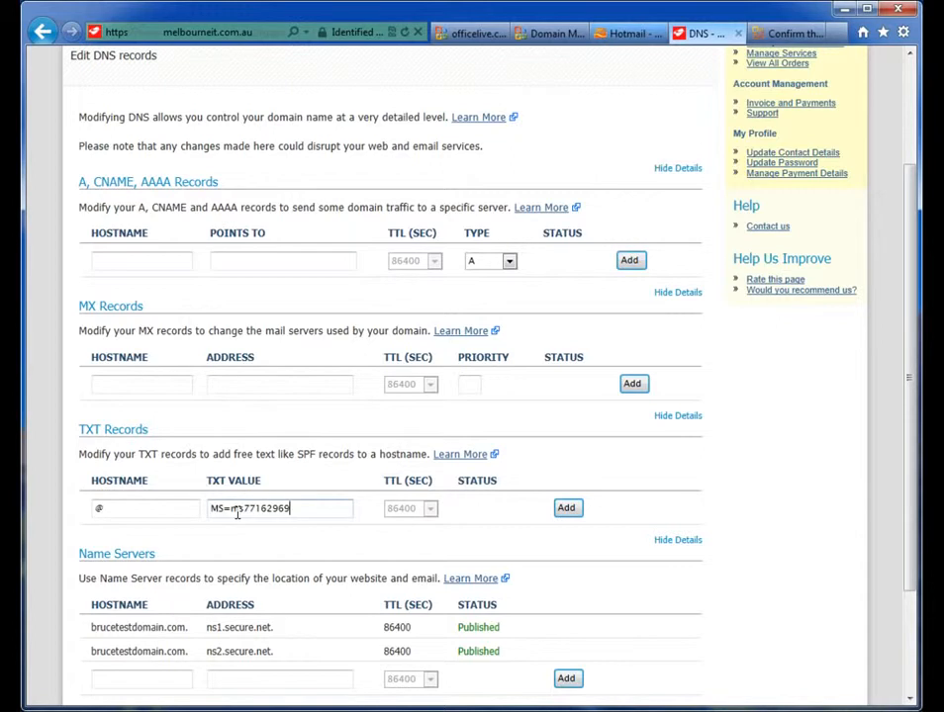
click(570, 509)
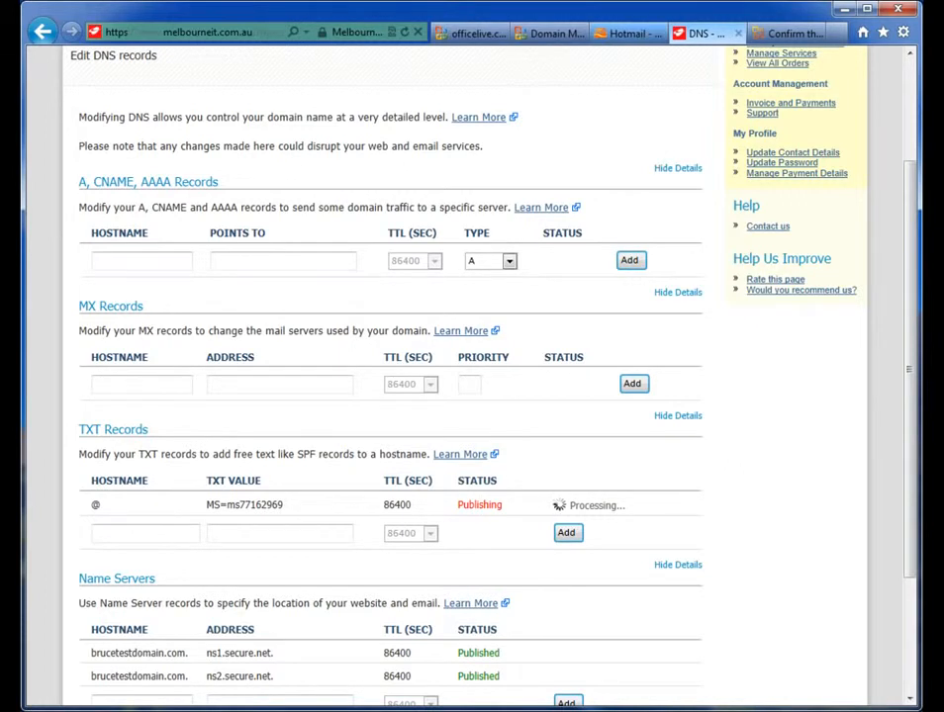
Step: Refresh the DNS records page to check the TXT record status, then return to the Office 365 verification page
drag(914, 201, 898, 91)
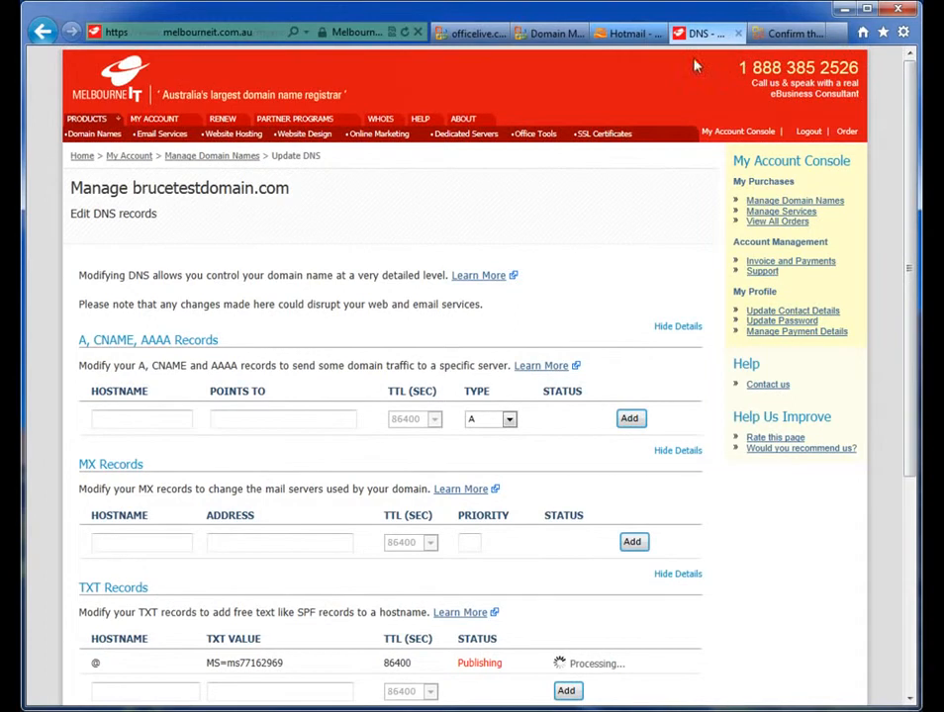
click(404, 34)
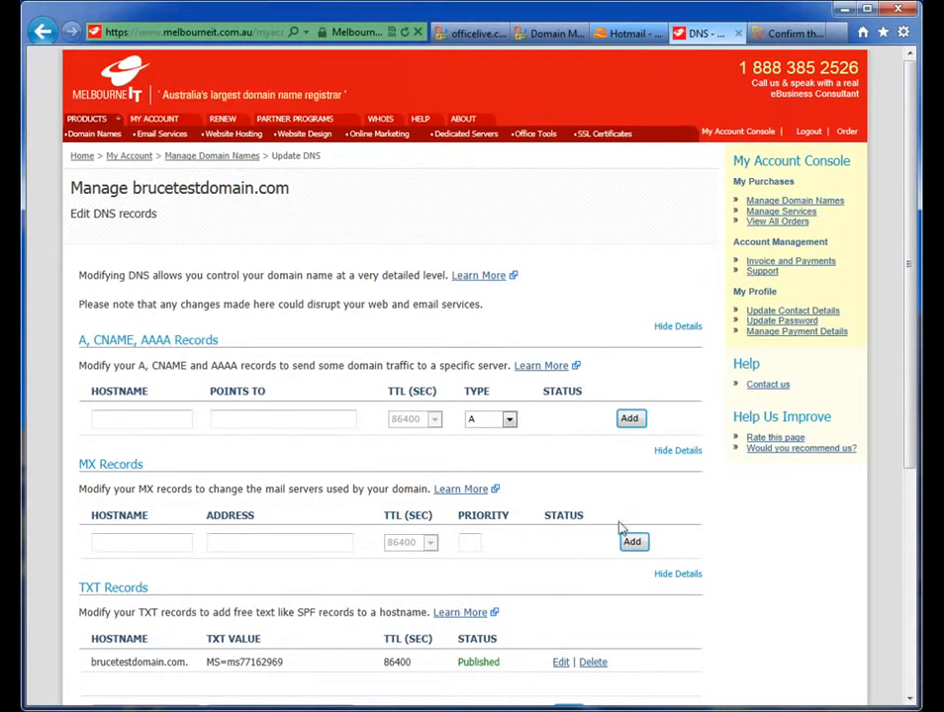
click(782, 34)
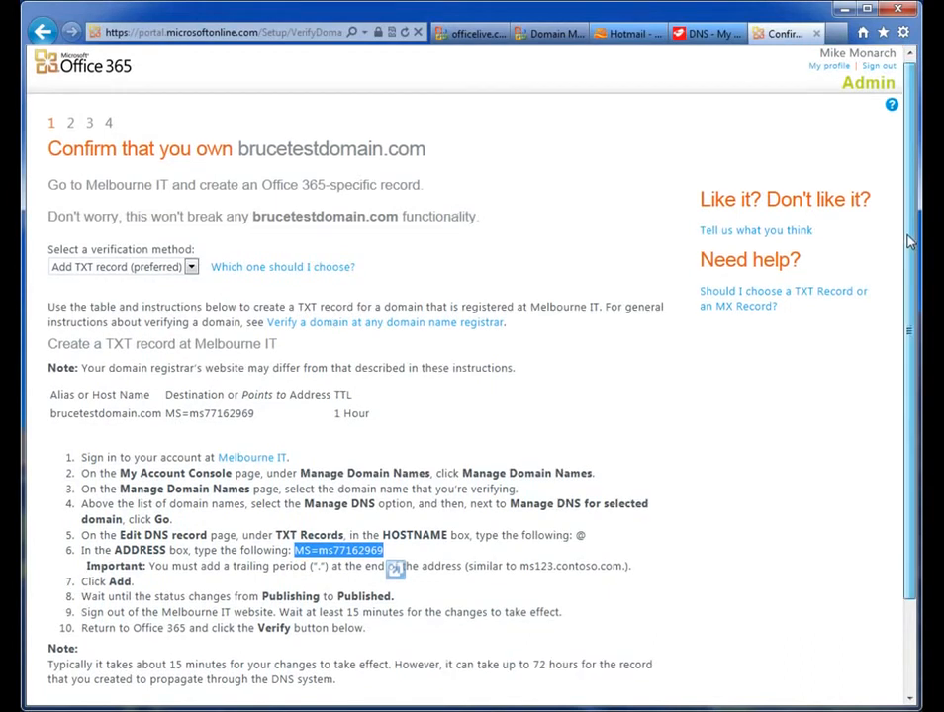
scroll(899, 370, down, 3)
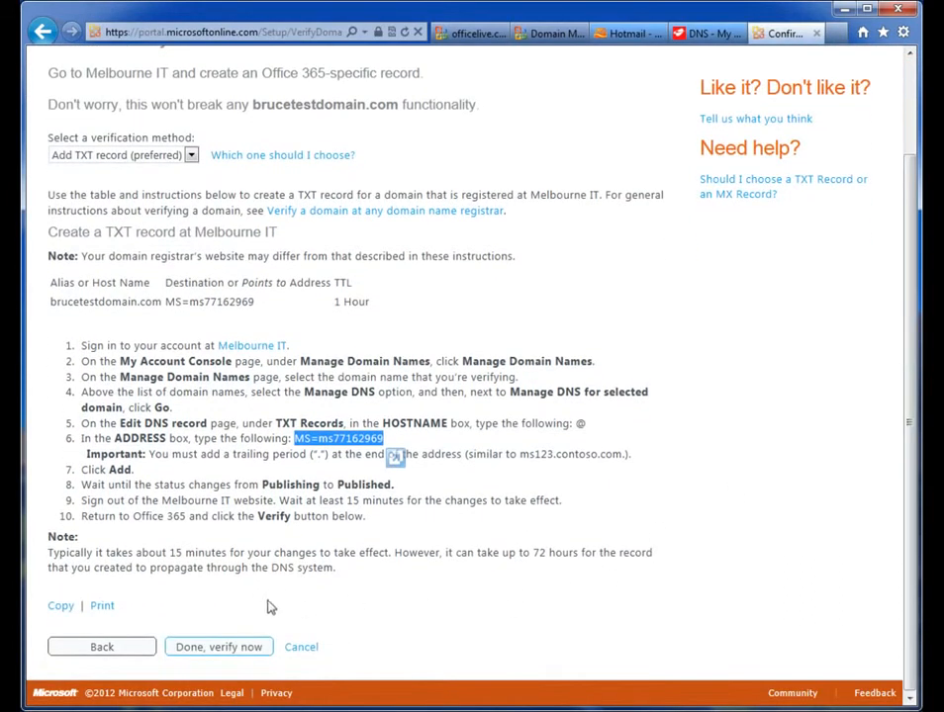
Step: Verify domain ownership, continue past the confirmation, and start step 2 of the setup
click(202, 648)
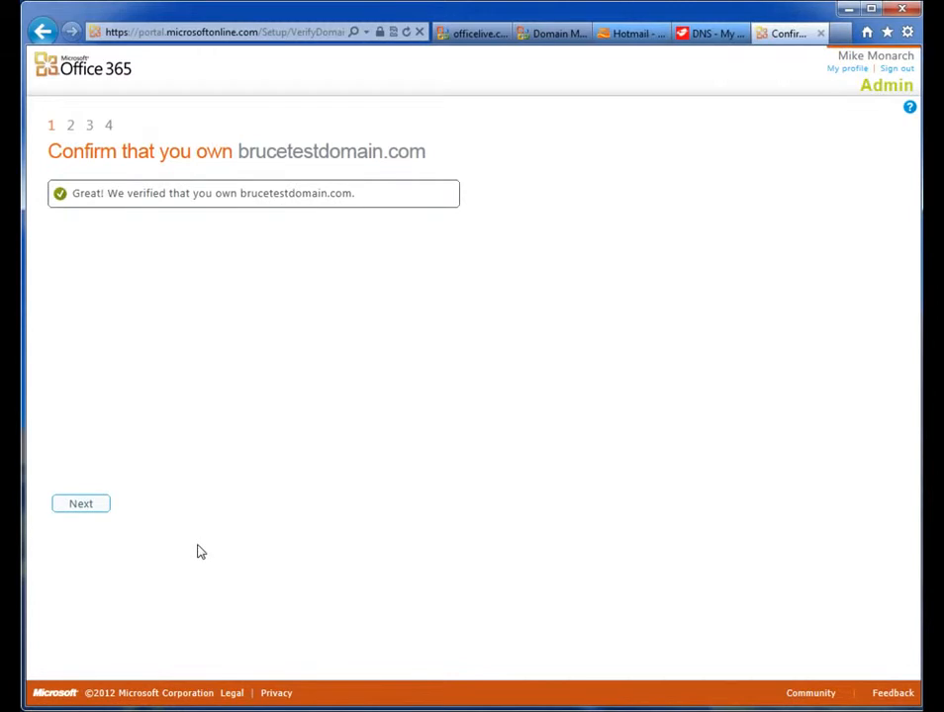
click(83, 509)
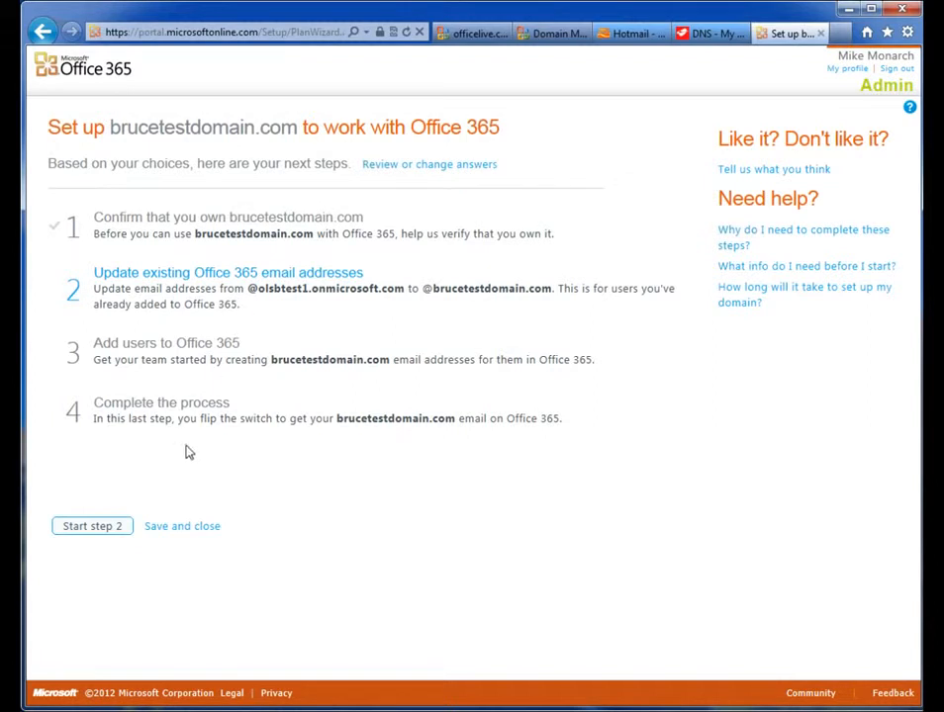
click(104, 534)
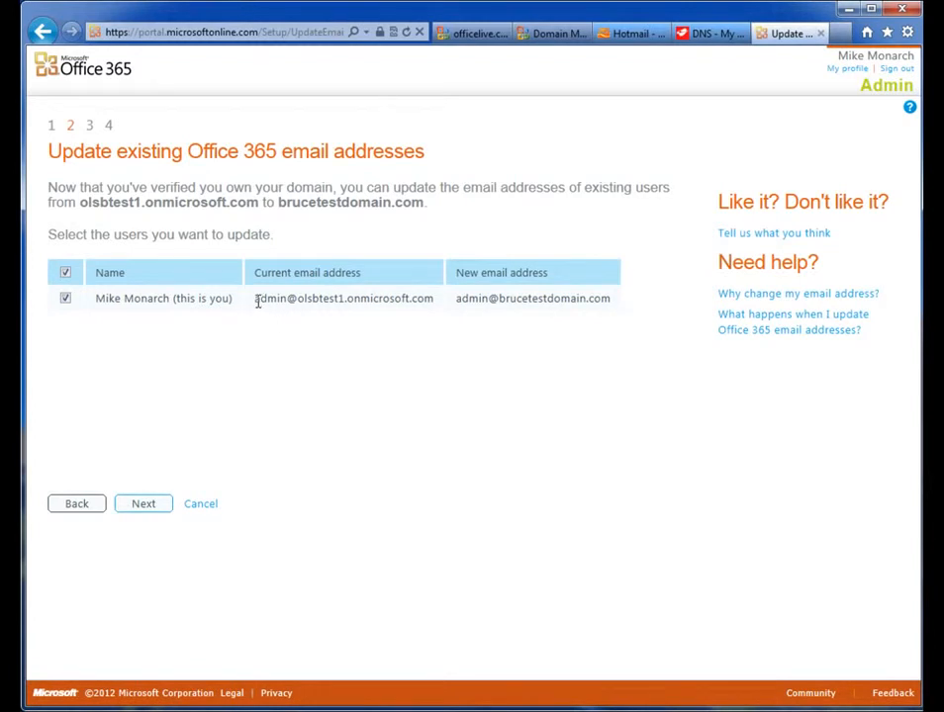
Step: Update the existing user's e-mail address from the onmicrosoft.com domain to brucetestdomain.com
drag(256, 303, 436, 298)
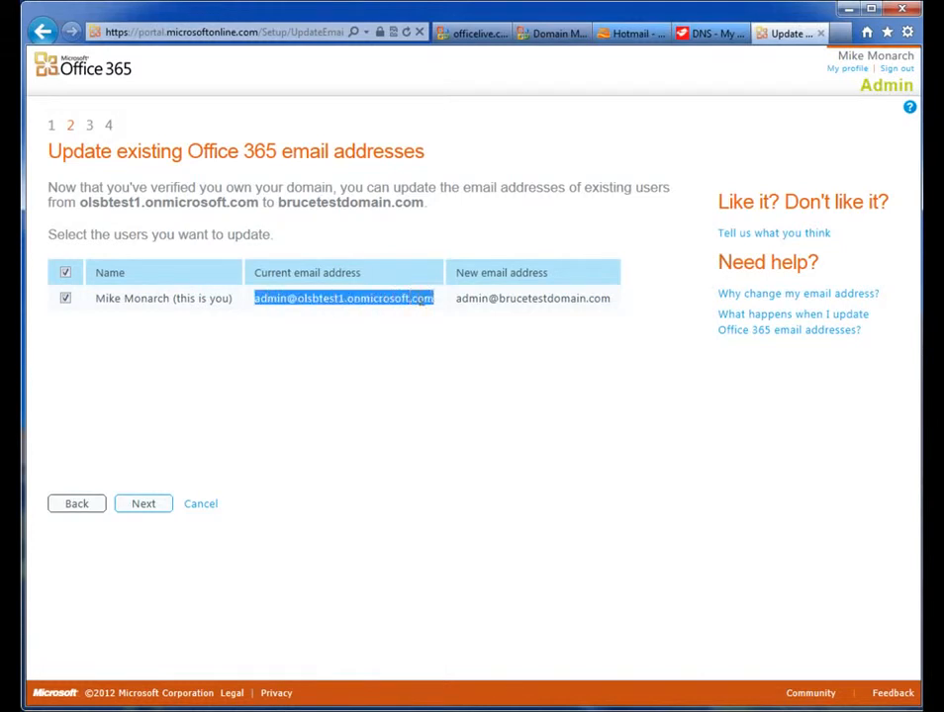
click(407, 313)
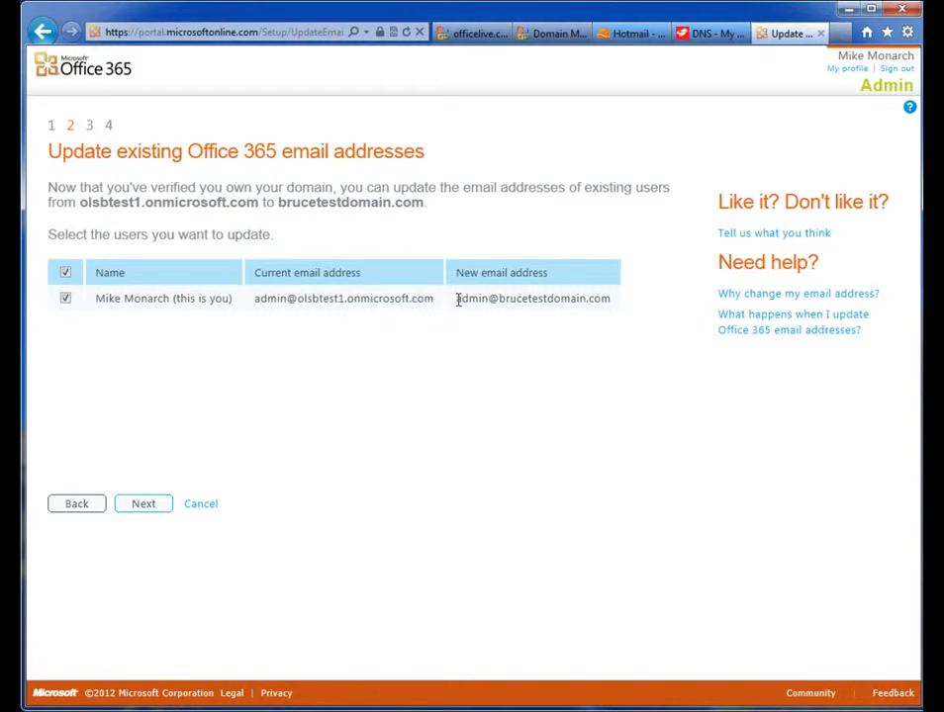
drag(498, 297, 610, 298)
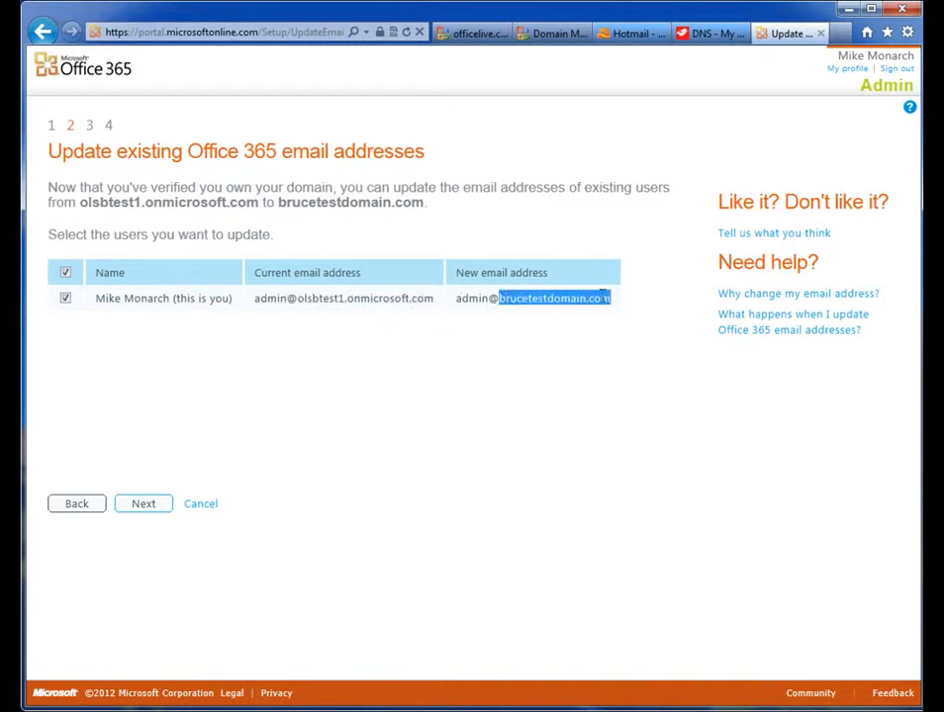
click(566, 335)
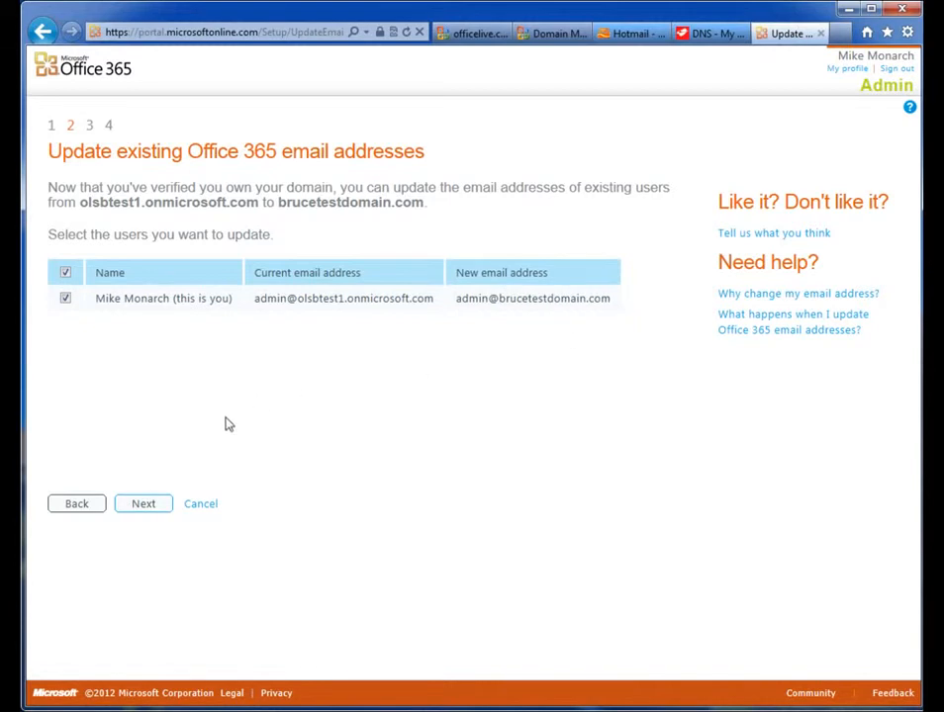
click(148, 506)
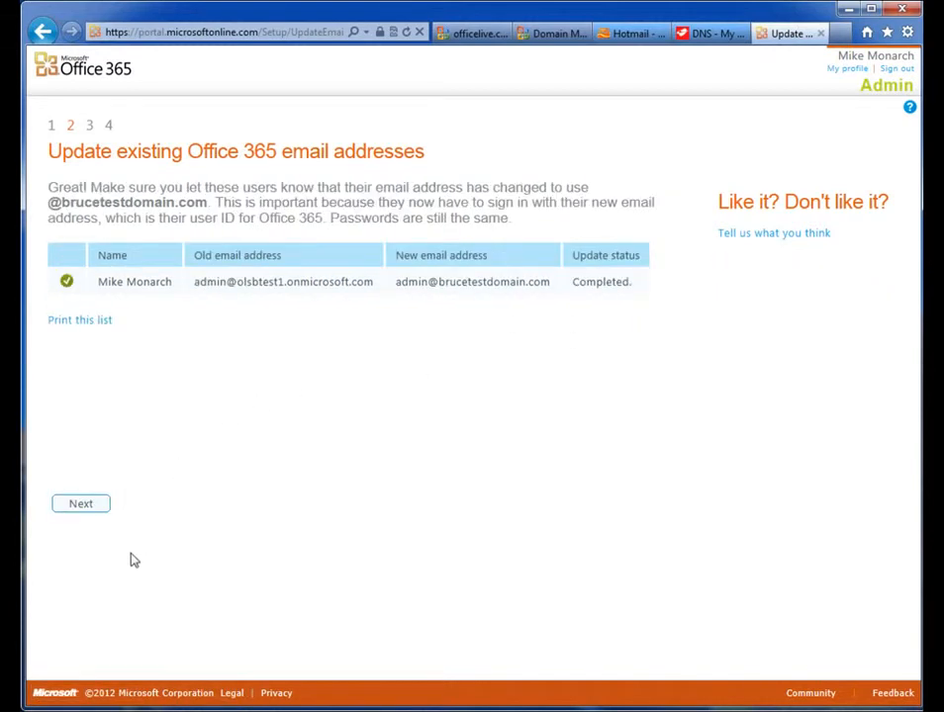
Step: Sign out and sign back in with a different user ID on the new domain and the account password
click(83, 507)
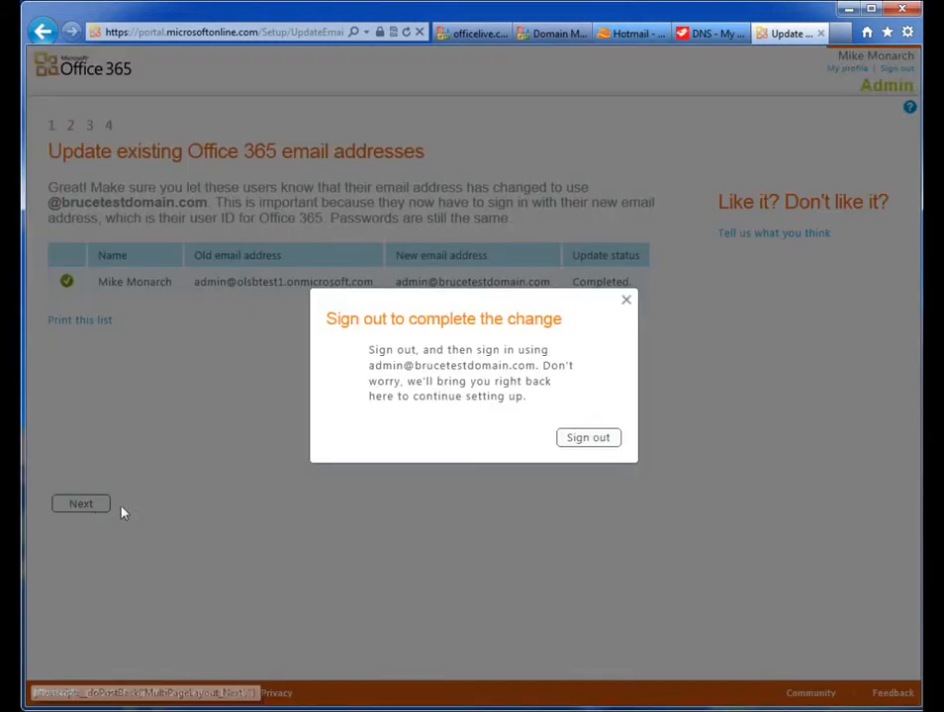
click(582, 443)
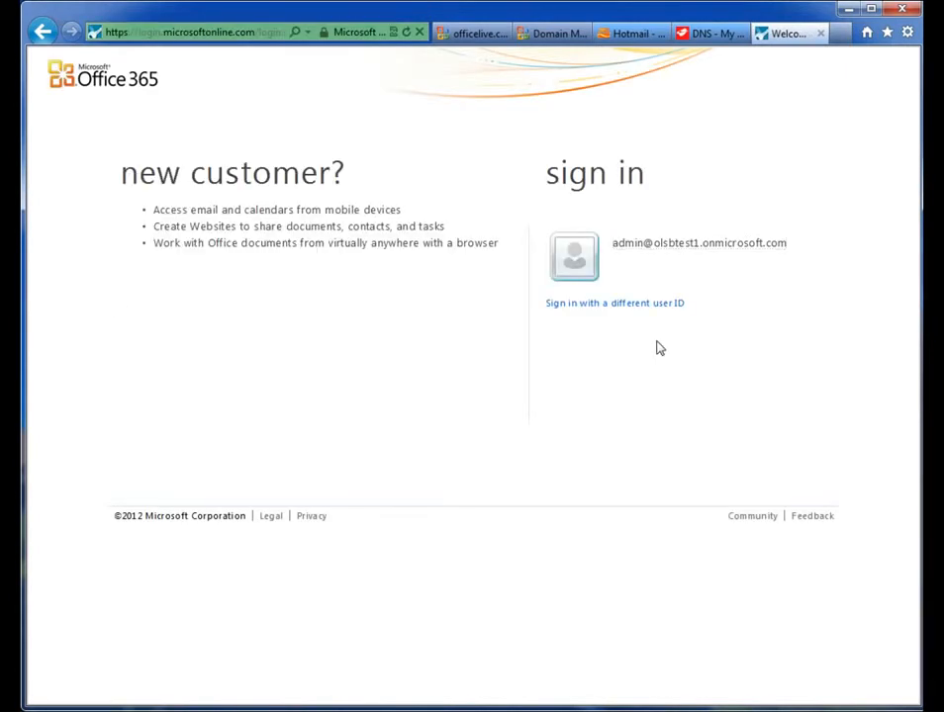
click(585, 309)
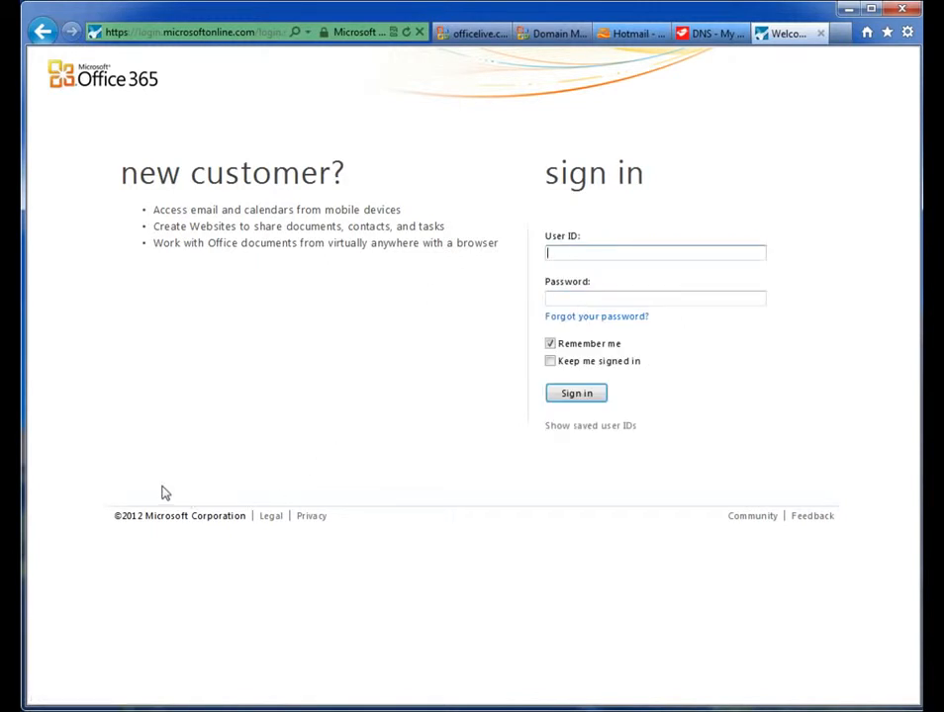
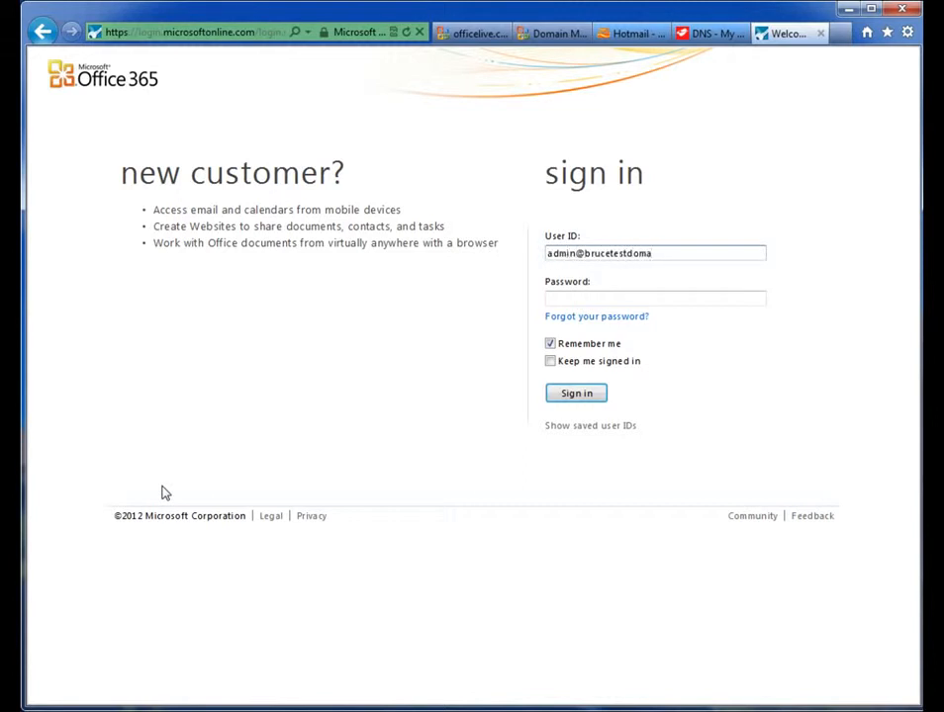
key(Tab)
text(••••)
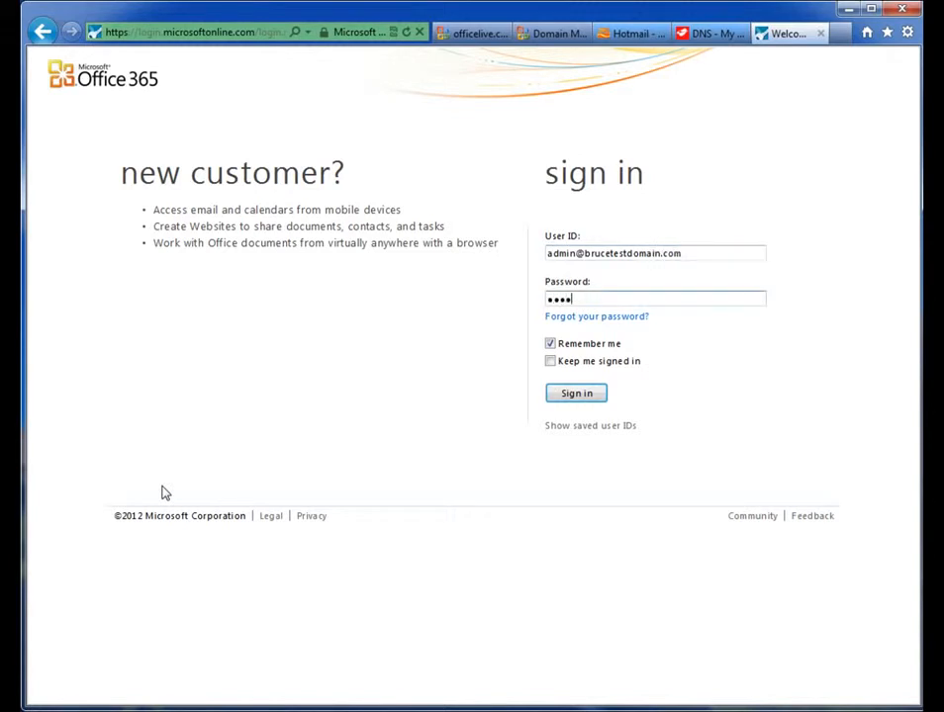
key(Return)
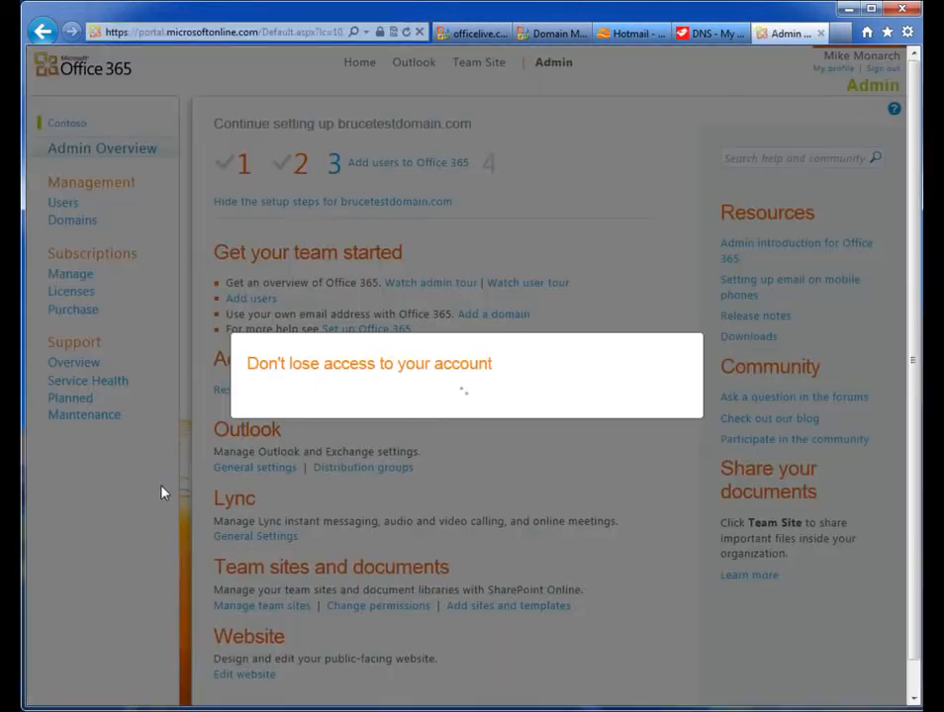
Step: Resume setup at step 3 and choose to add users later
click(515, 528)
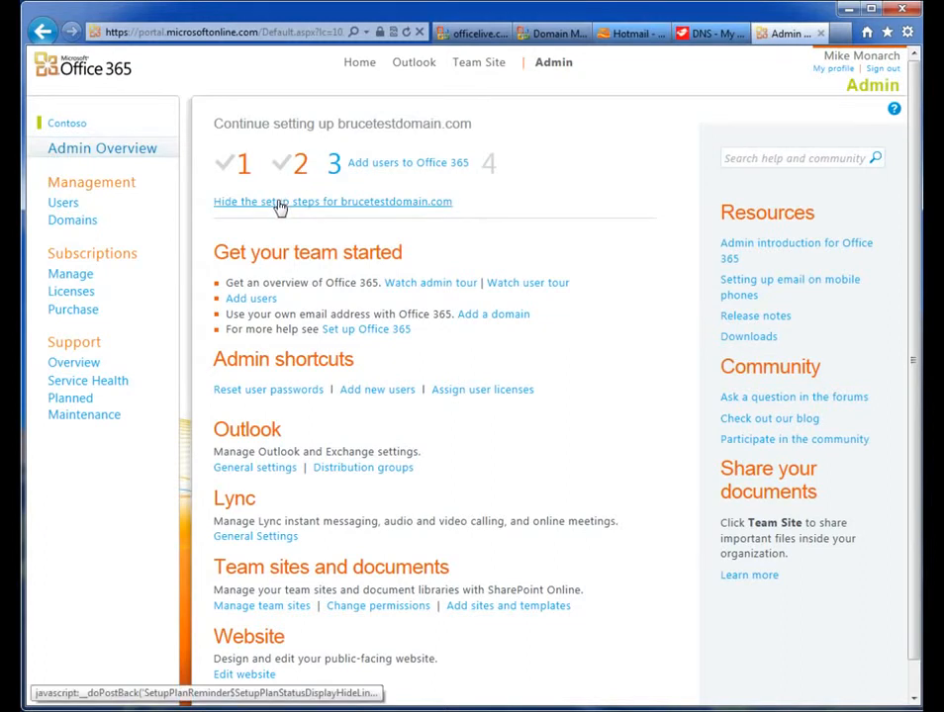
click(409, 166)
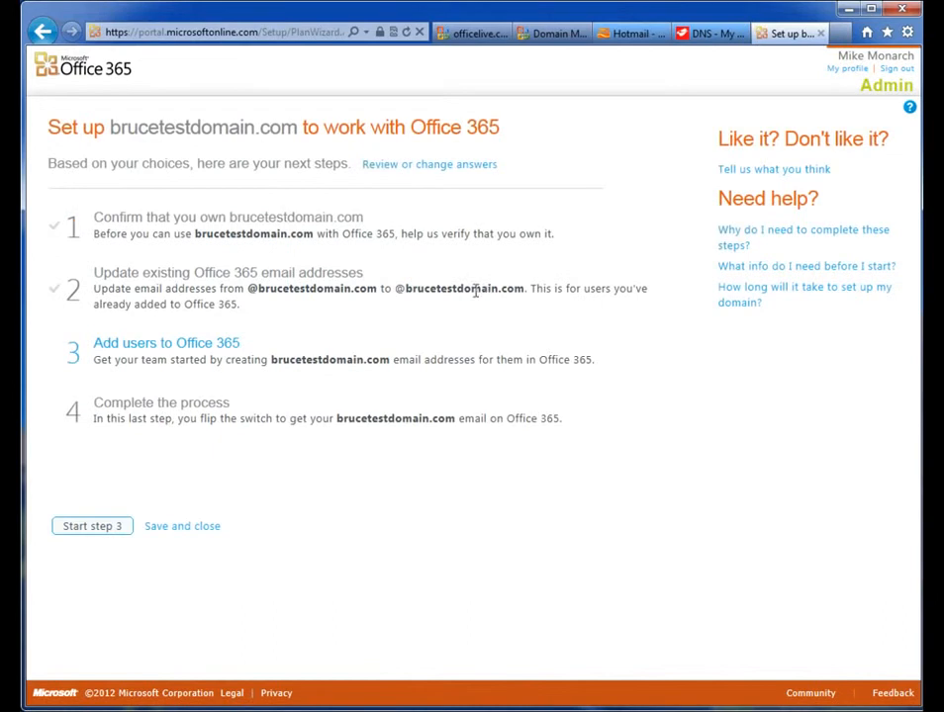
click(134, 355)
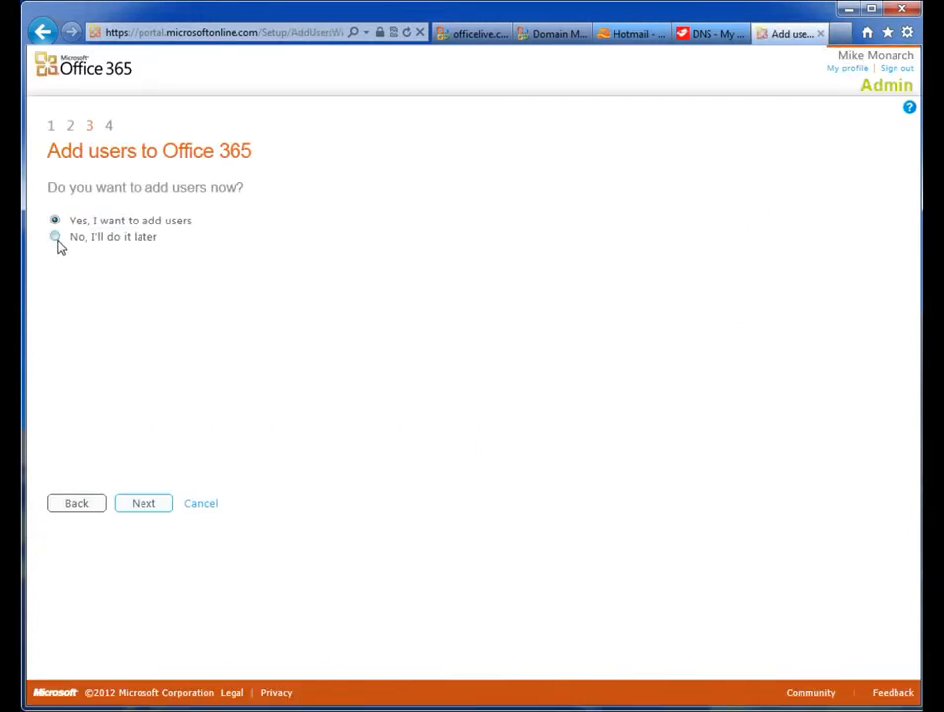
click(56, 239)
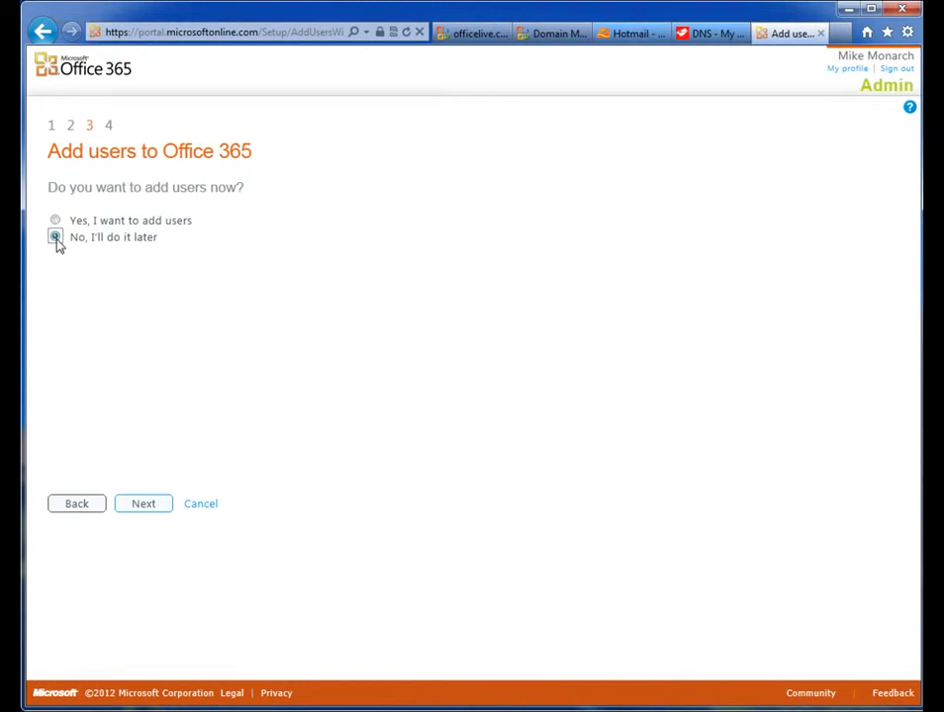
click(145, 505)
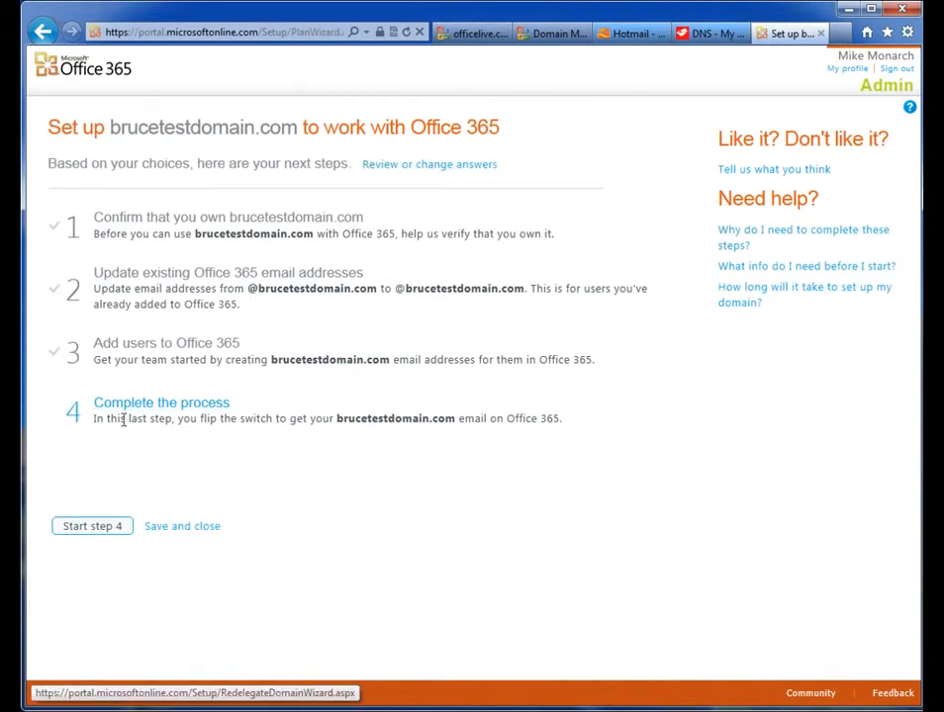
Step: Start step 4, agree to continue, and select Melbourne IT as the domain registrar
click(99, 534)
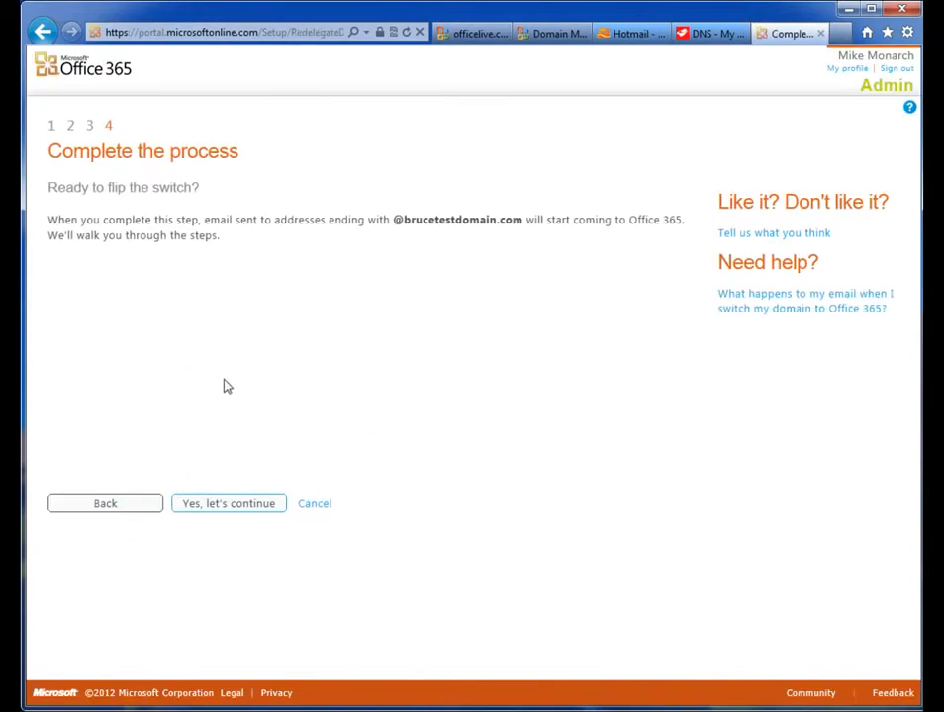
click(226, 507)
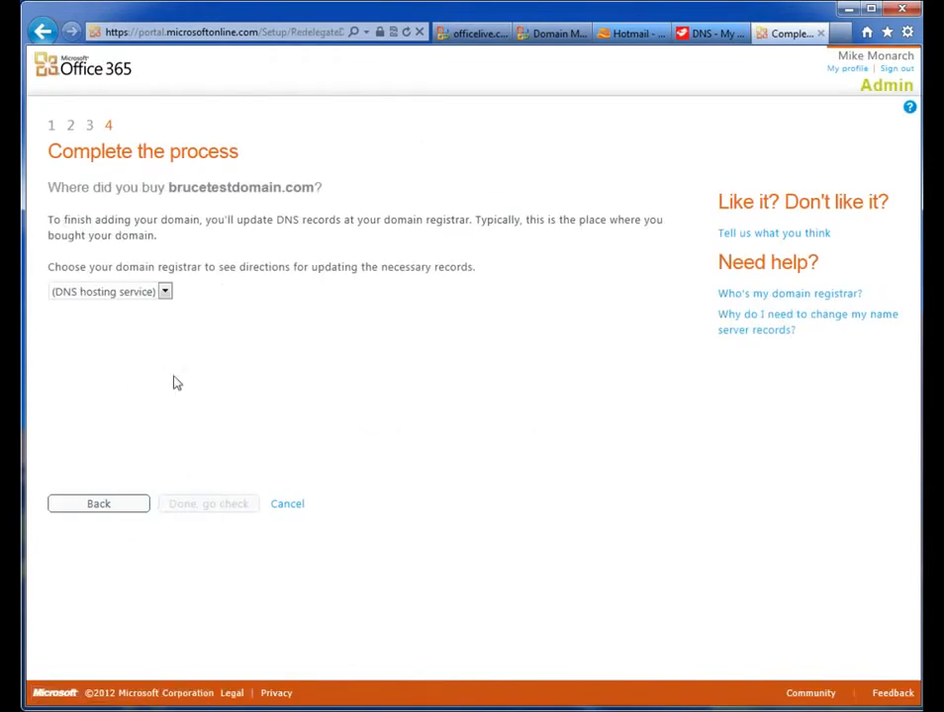
click(165, 291)
click(111, 367)
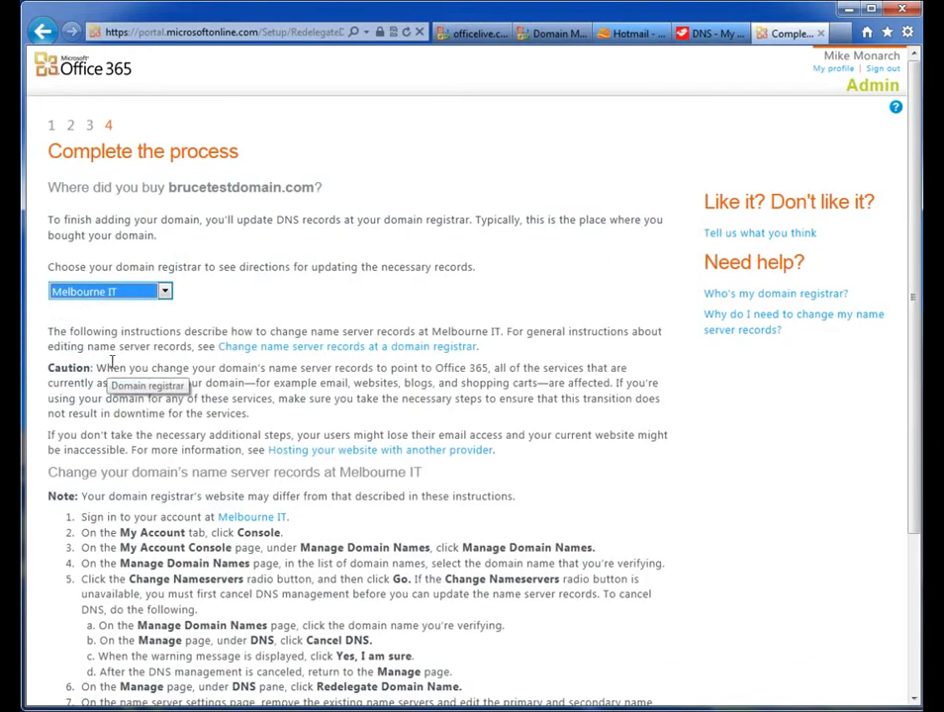
Step: Copy the primary name server ns1.bdm.microsoftonline.com from the registrar instructions
drag(914, 289, 912, 385)
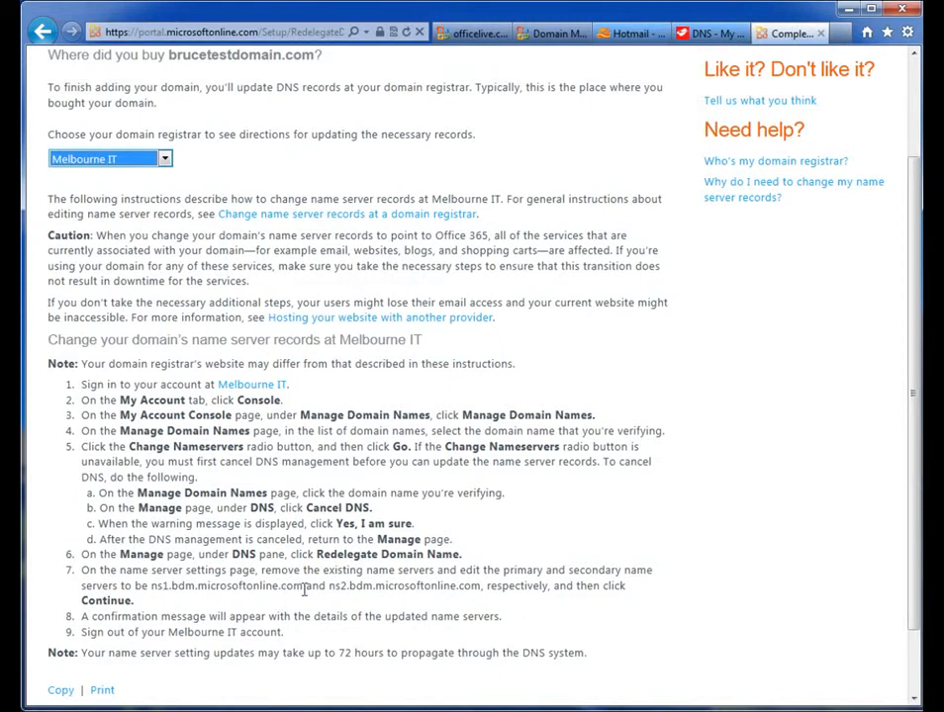
drag(302, 586, 157, 593)
key(ctrl+c)
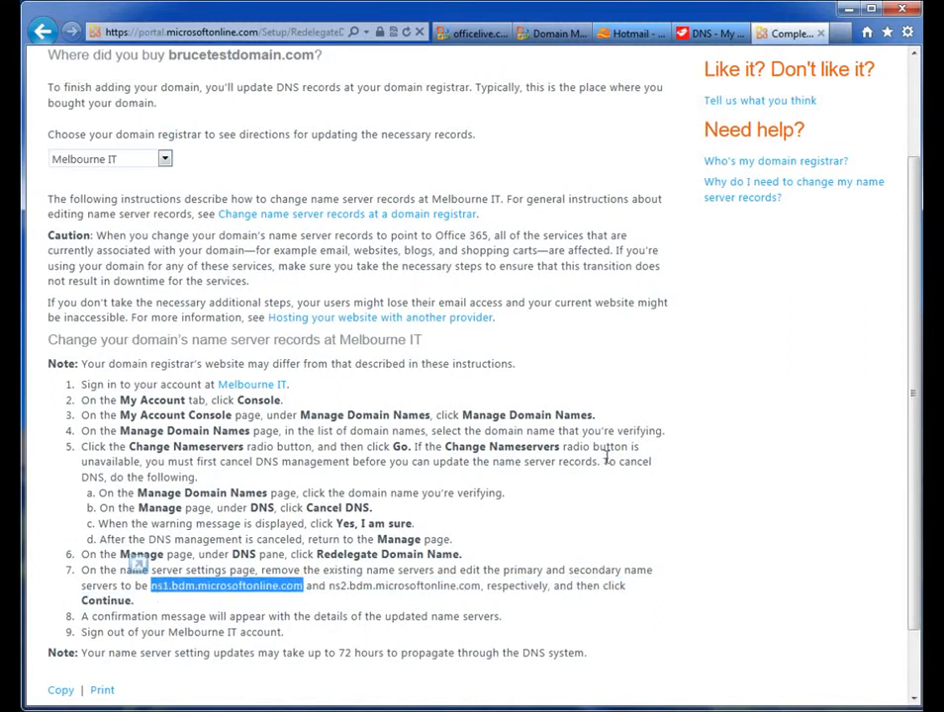
Step: Cancel DNS management for brucetestdomain.com in the Melbourne IT account
click(705, 34)
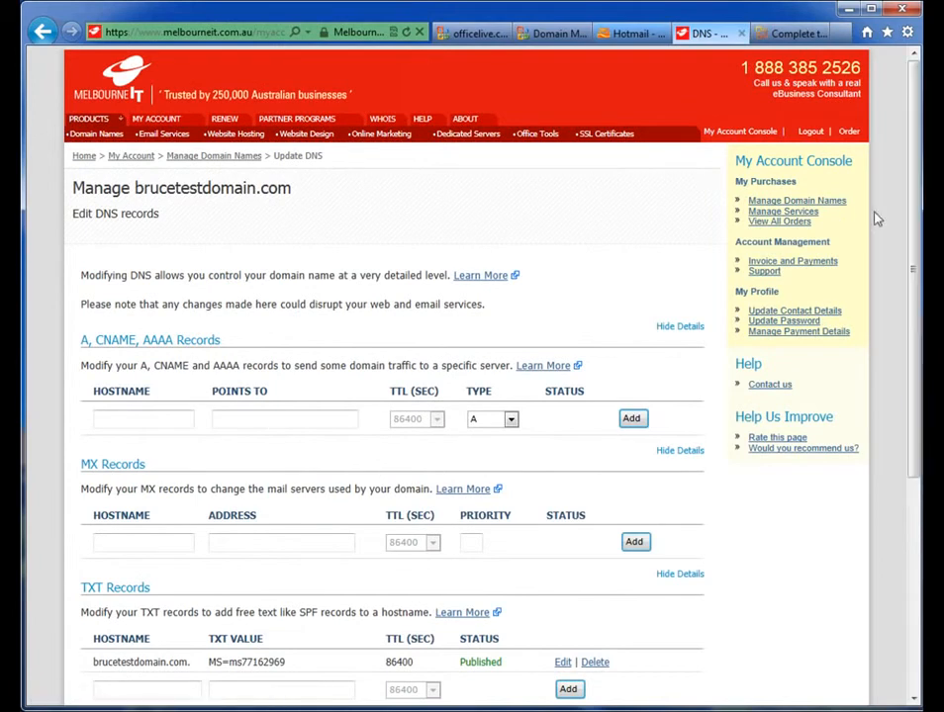
click(215, 158)
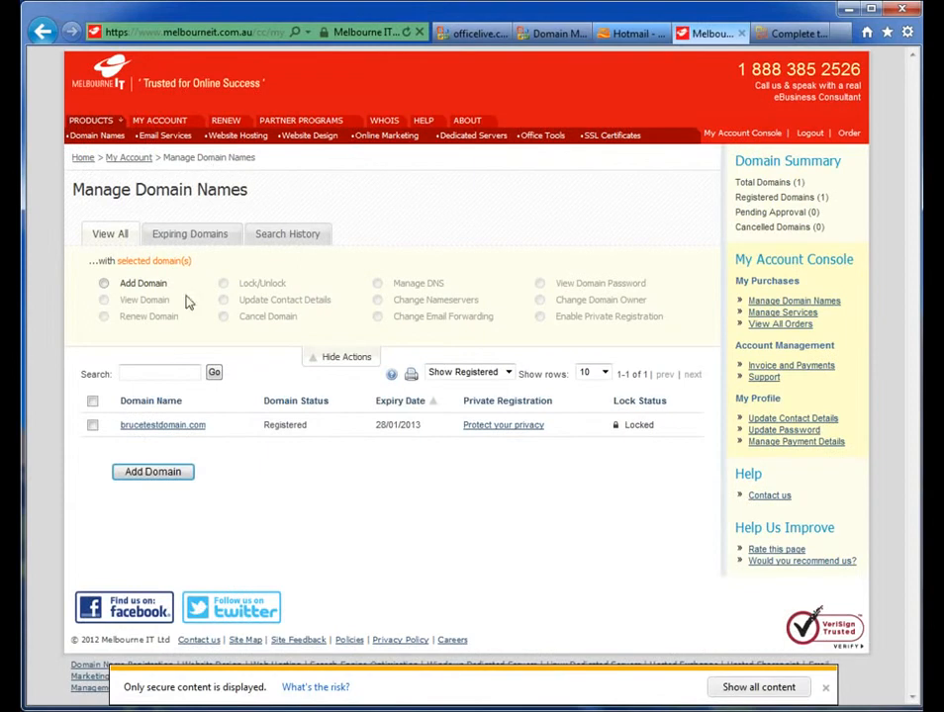
click(166, 426)
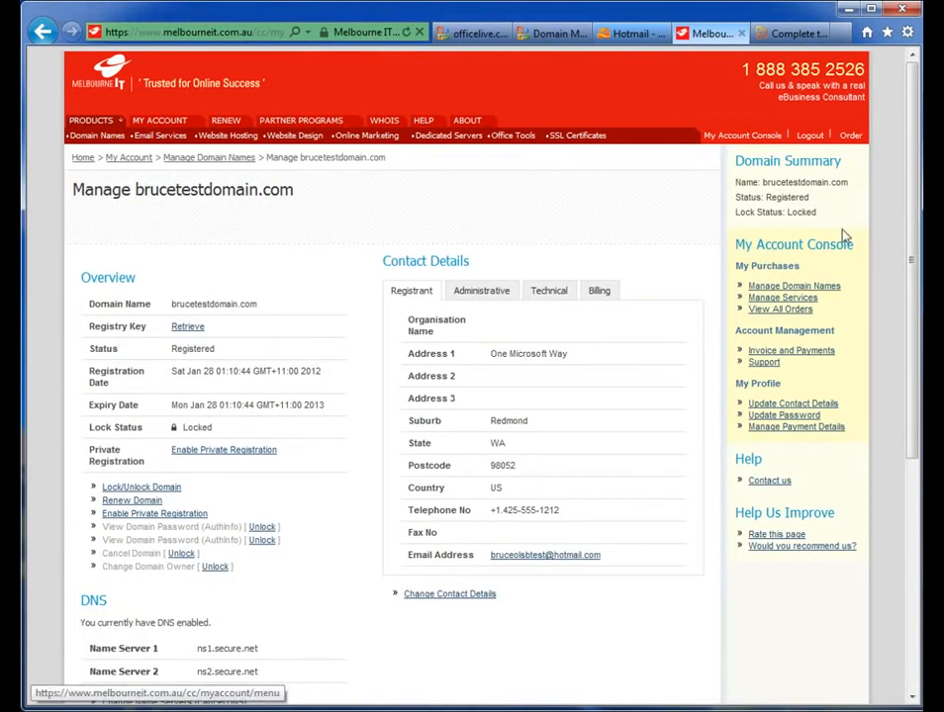
drag(910, 154, 889, 263)
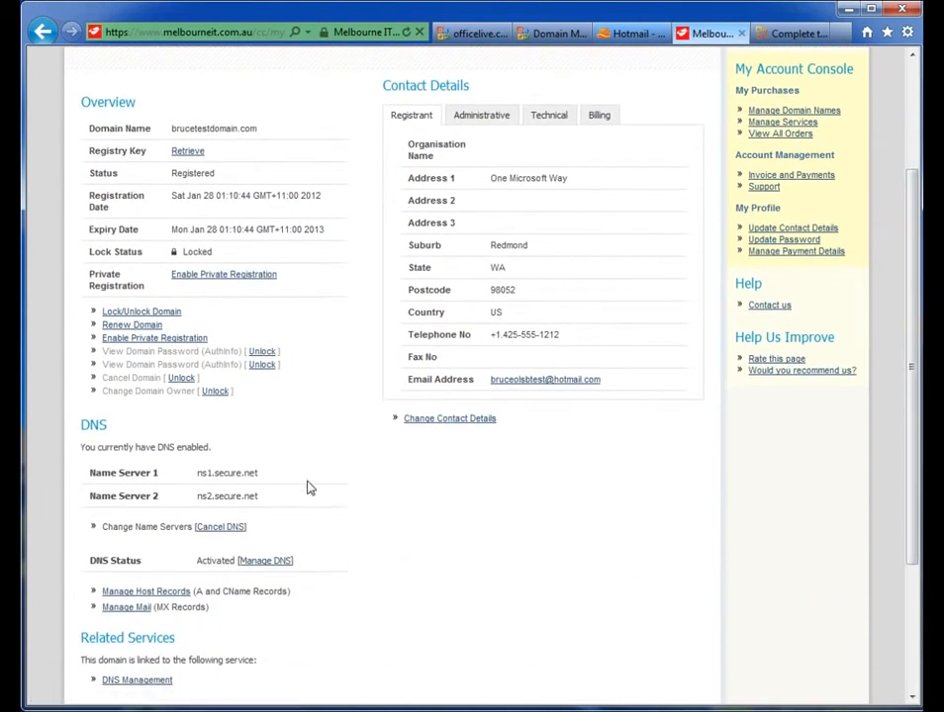
click(218, 530)
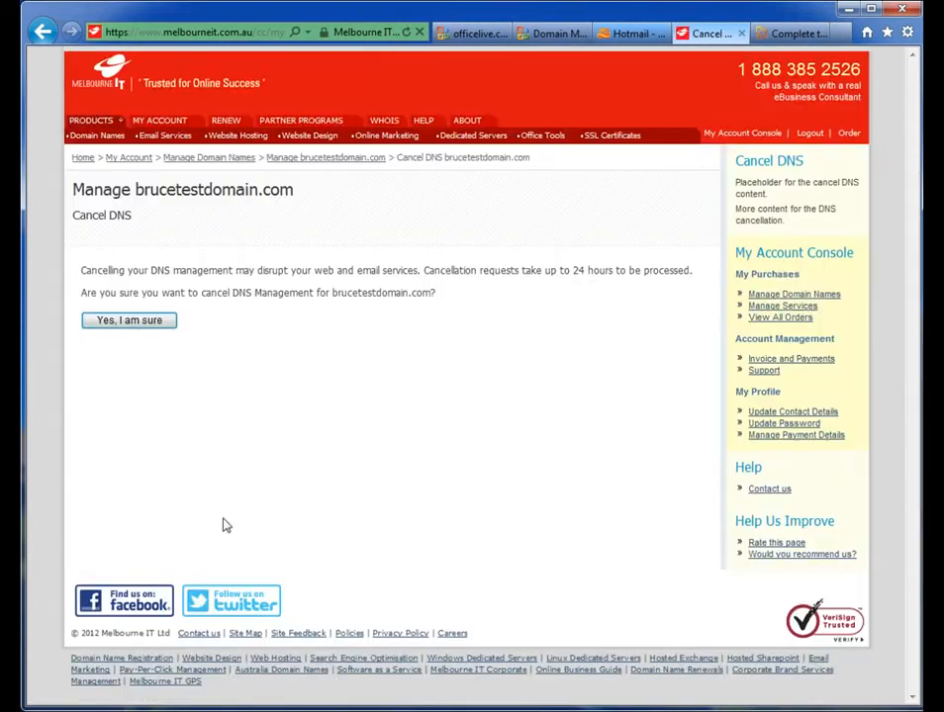
click(131, 324)
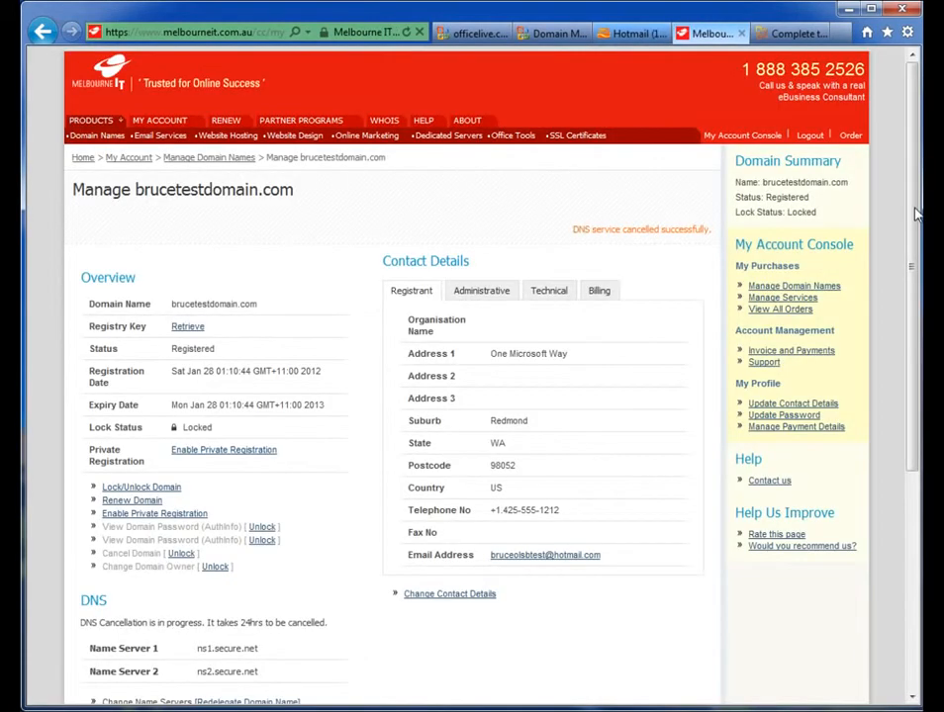
Step: Open name server redelegation and replace the primary nameserver with ns1.bdm.microsoftonline.com
drag(915, 215, 910, 278)
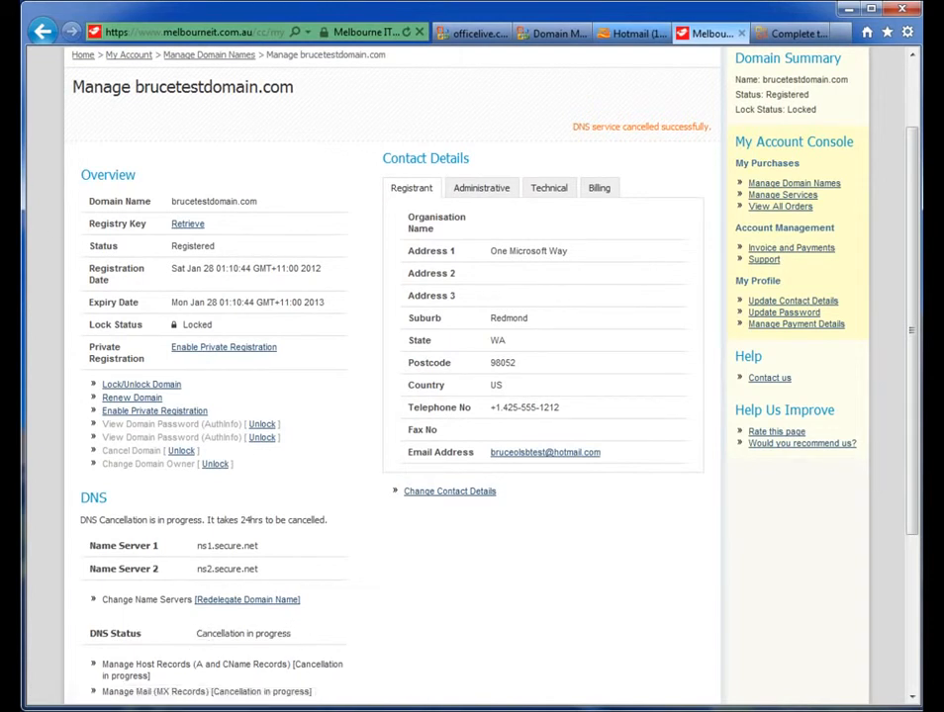
scroll(237, 519, down, 2)
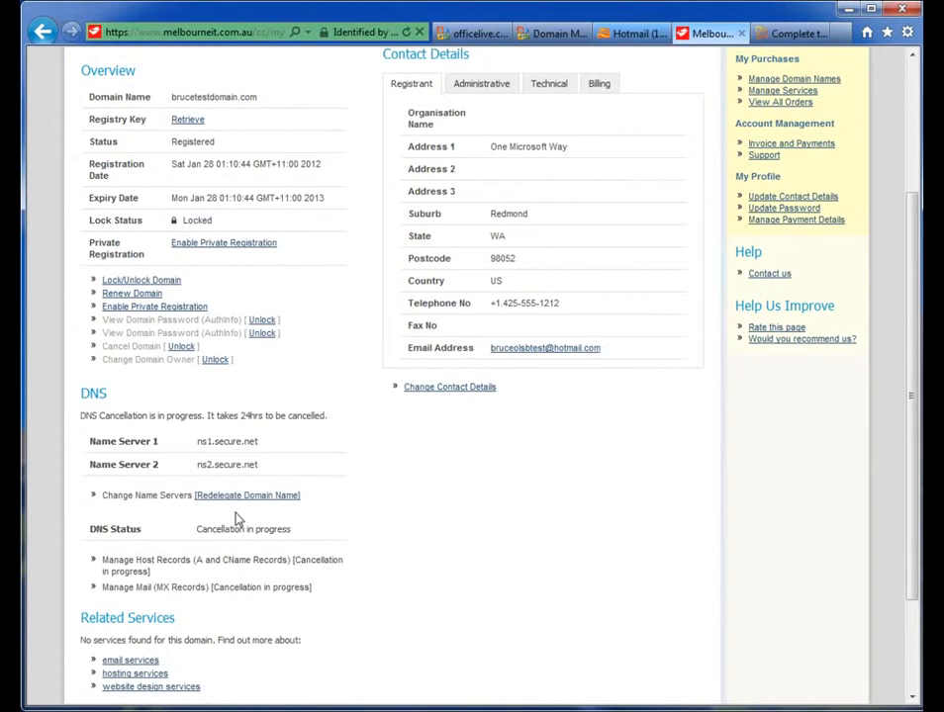
click(235, 496)
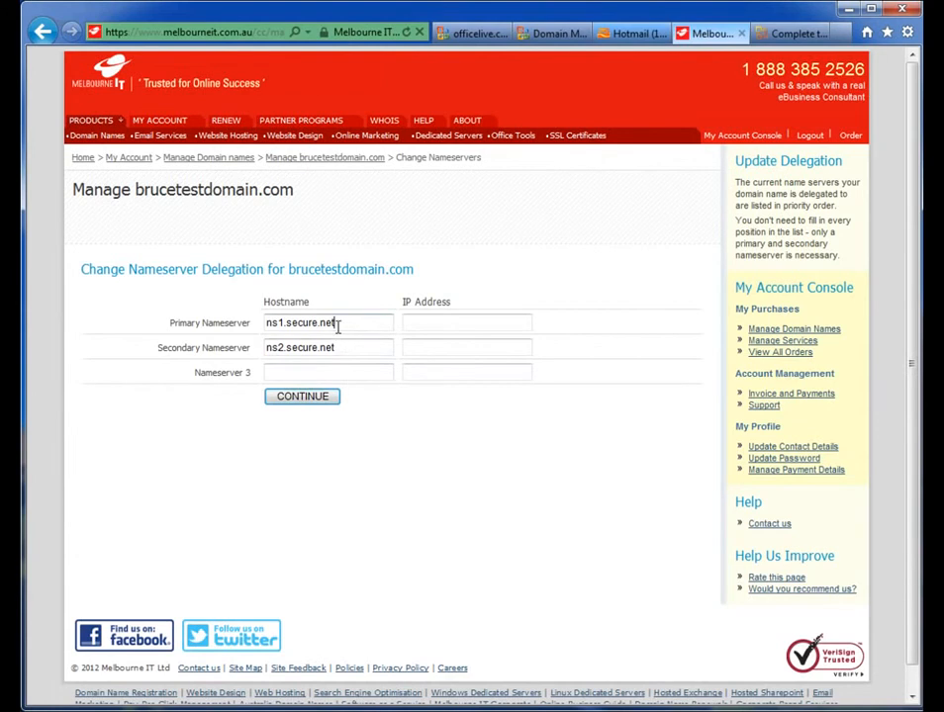
drag(334, 322, 263, 324)
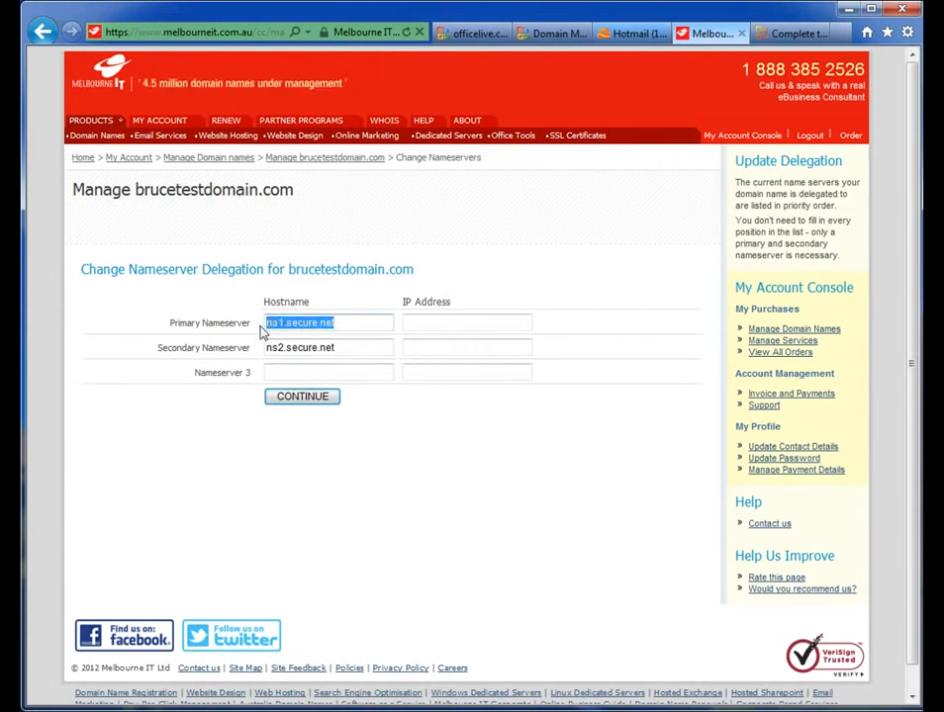
key(ctrl+v)
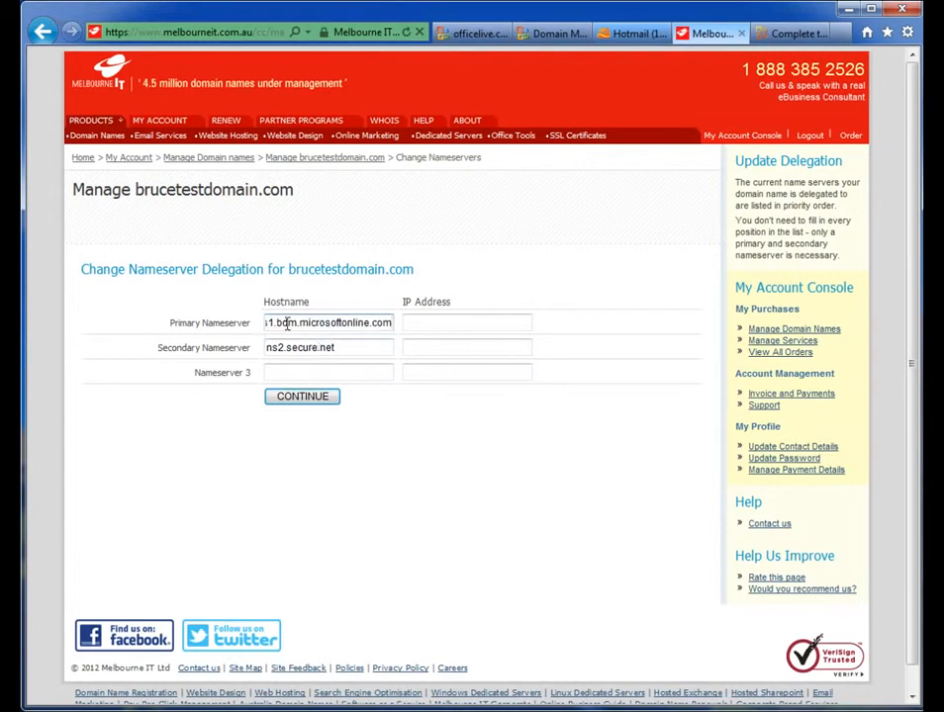
drag(306, 323, 263, 325)
click(288, 323)
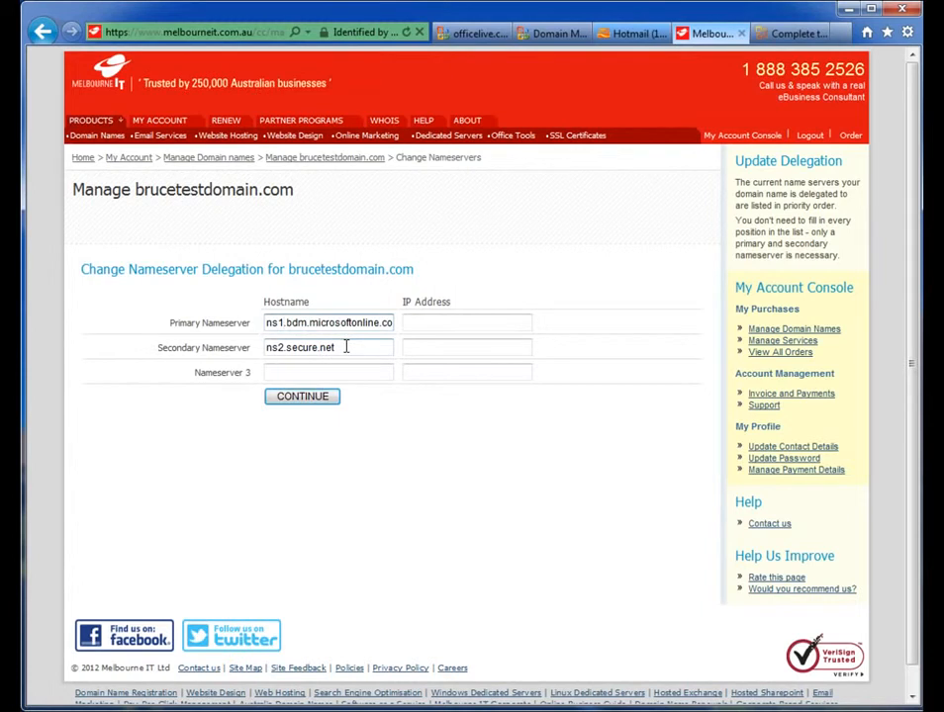
Step: Set the secondary nameserver to ns2.bdm.microsoftonline.com and submit the nameserver delegation change
drag(379, 324, 387, 328)
click(387, 326)
key(Home)
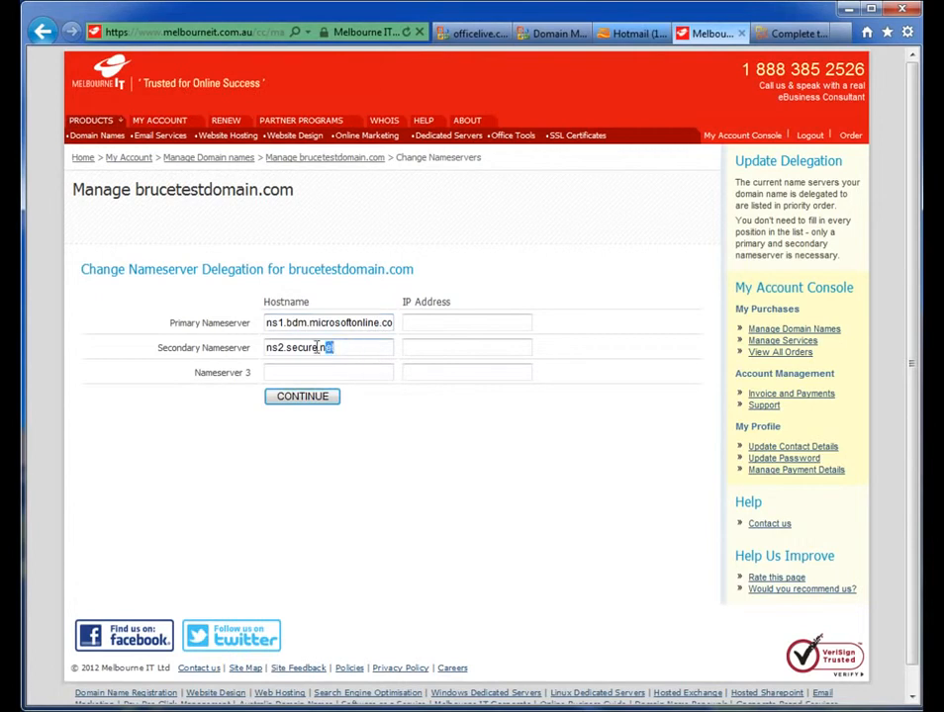
drag(381, 347, 231, 346)
key(ctrl+v)
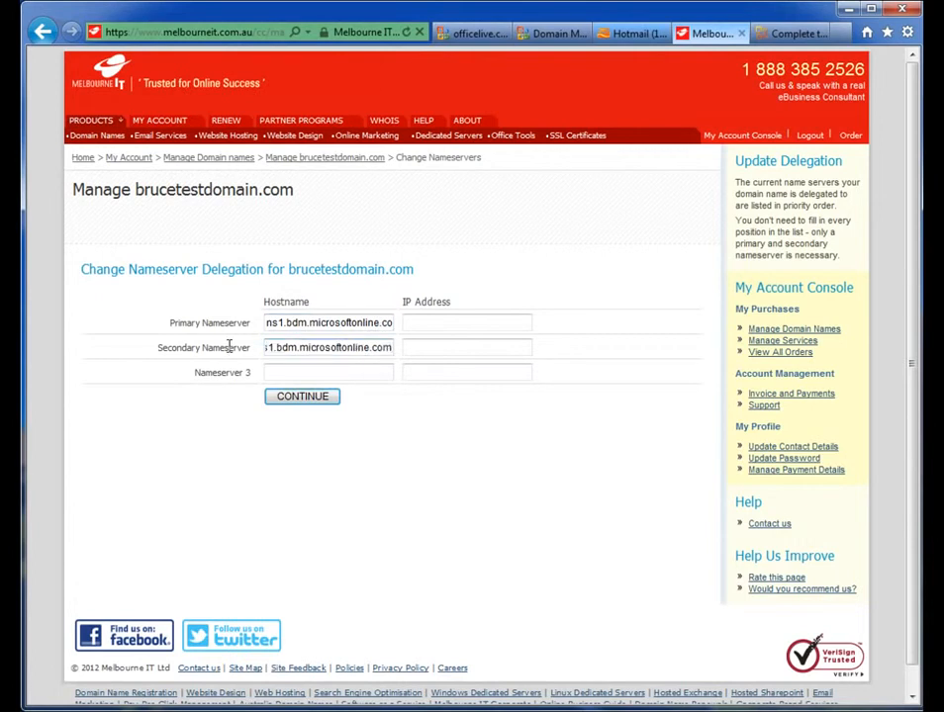
key(Home)
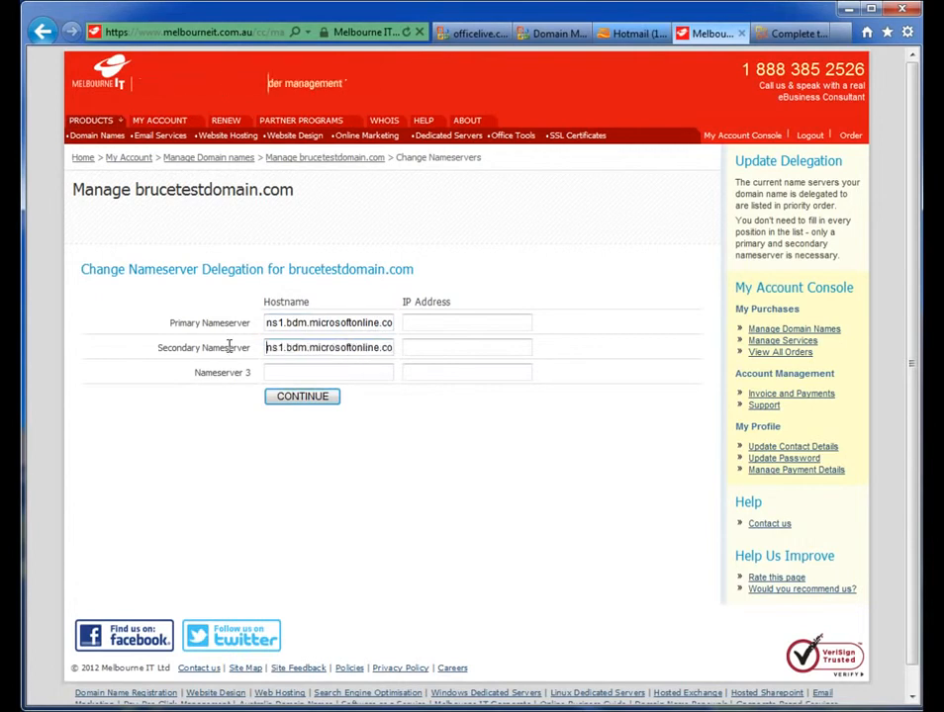
click(282, 347)
key(BackSpace)
text(2)
click(311, 373)
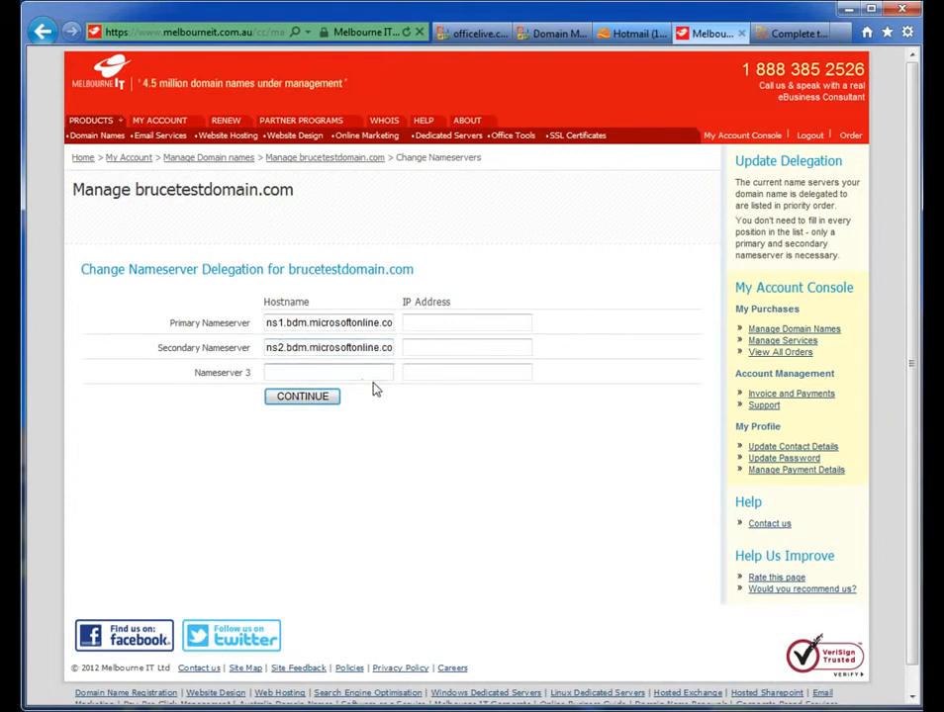
click(303, 399)
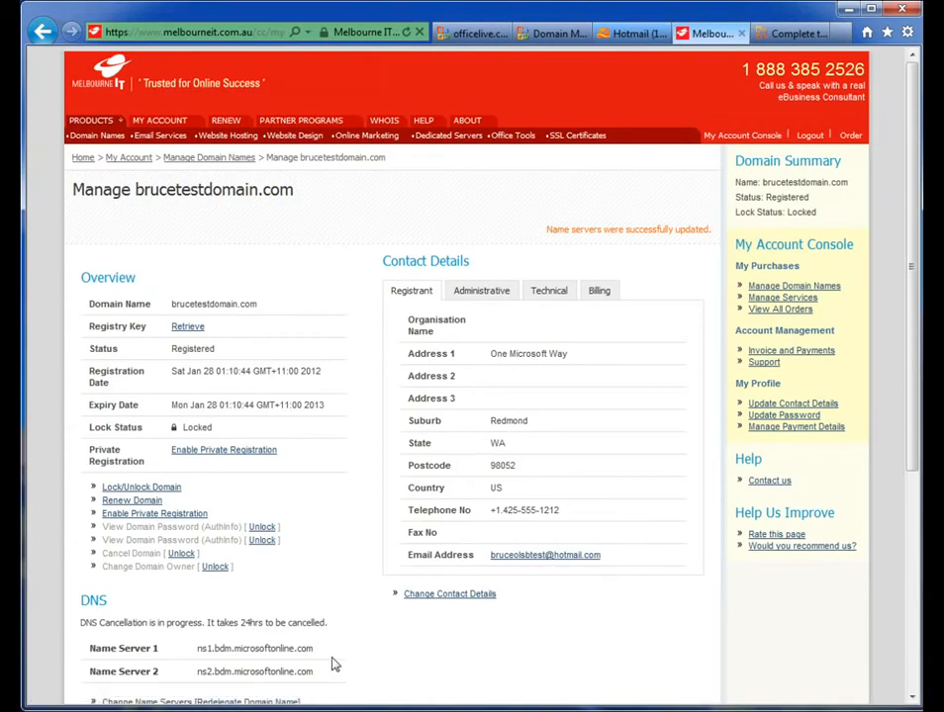
Step: Return to the Office 365 setup wizard, mark the registrar changes as done, and finish the domain setup
drag(316, 676, 204, 678)
click(318, 678)
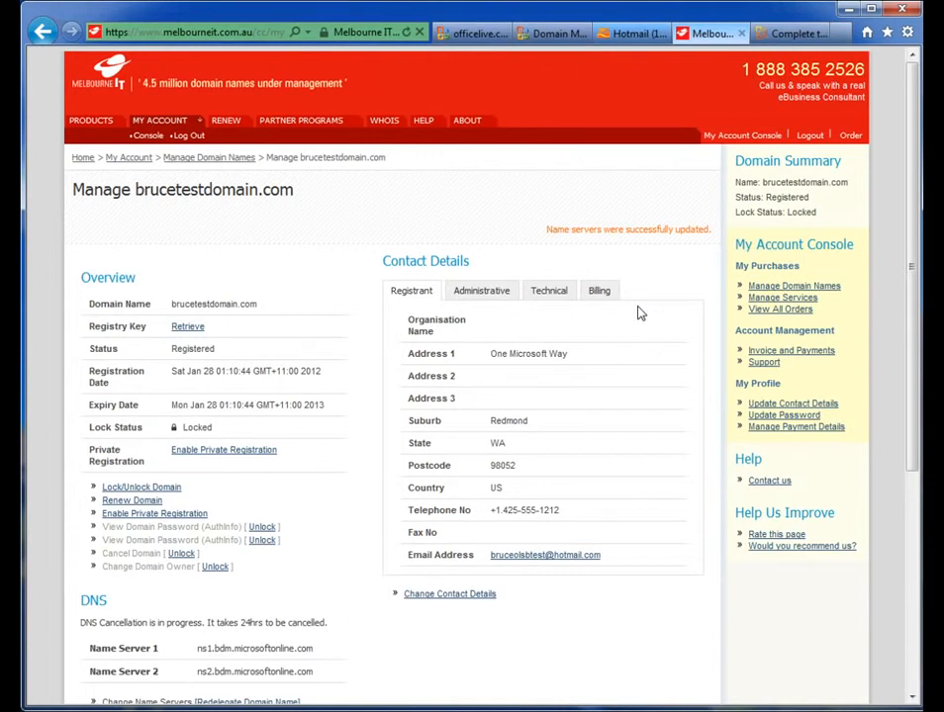
key(ctrl+Tab)
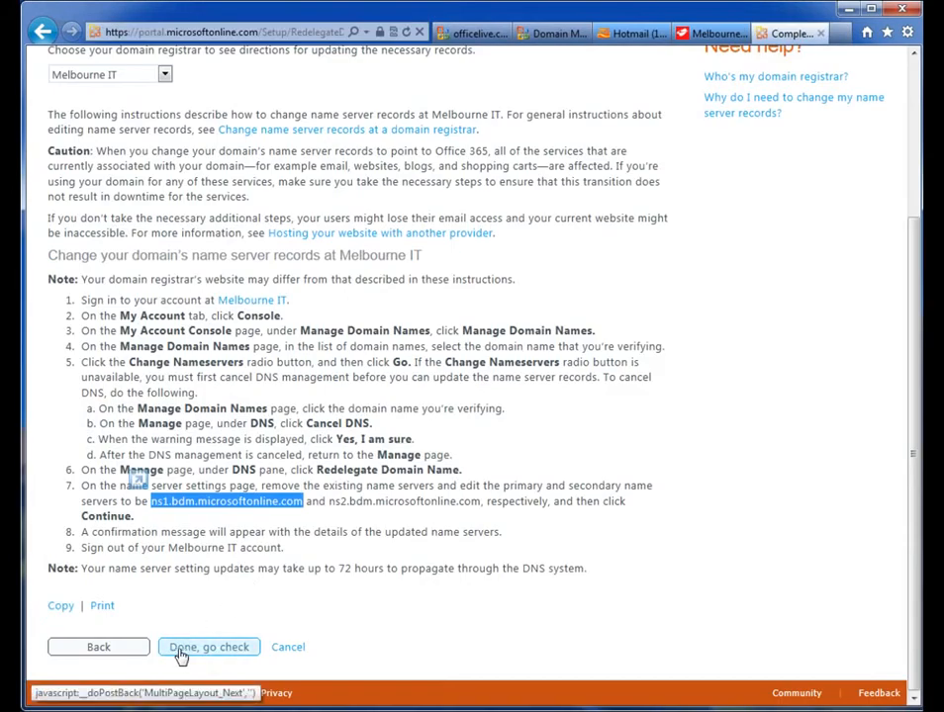
click(181, 650)
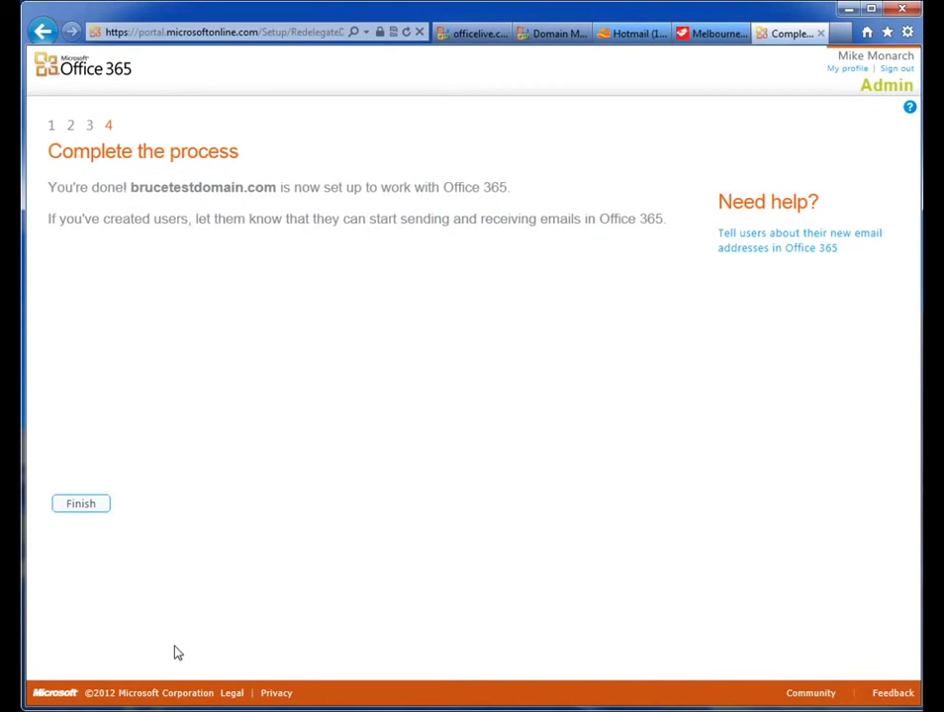
click(80, 509)
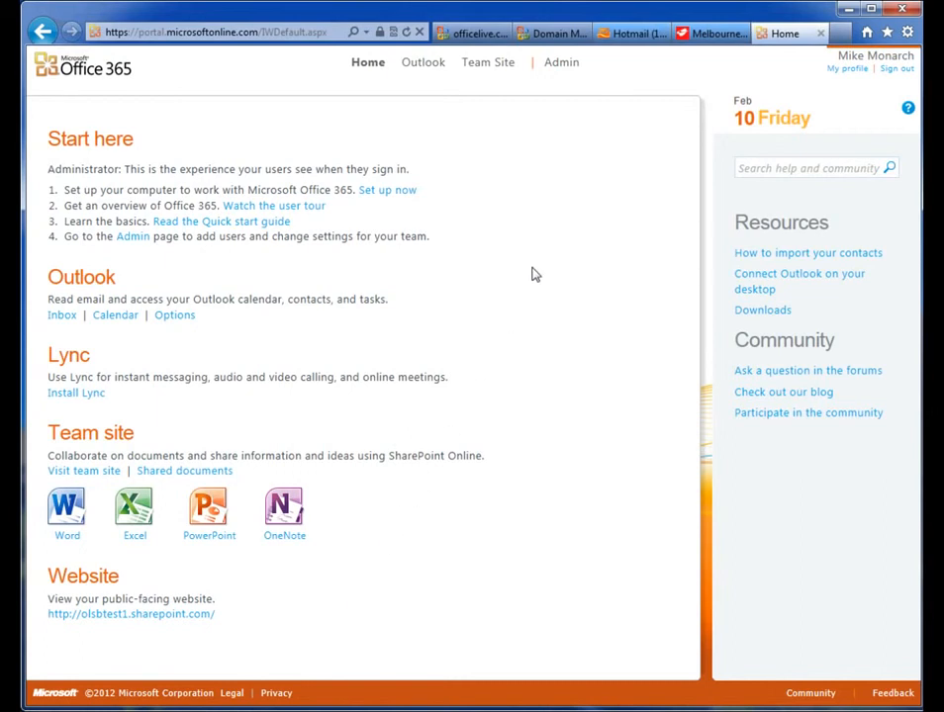
click(556, 65)
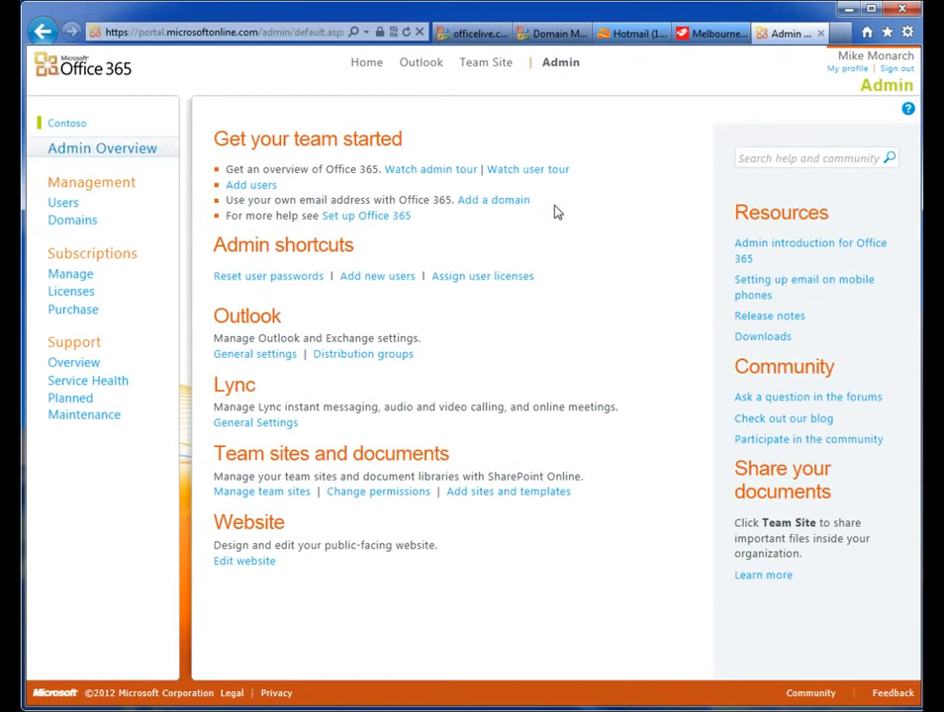
click(81, 225)
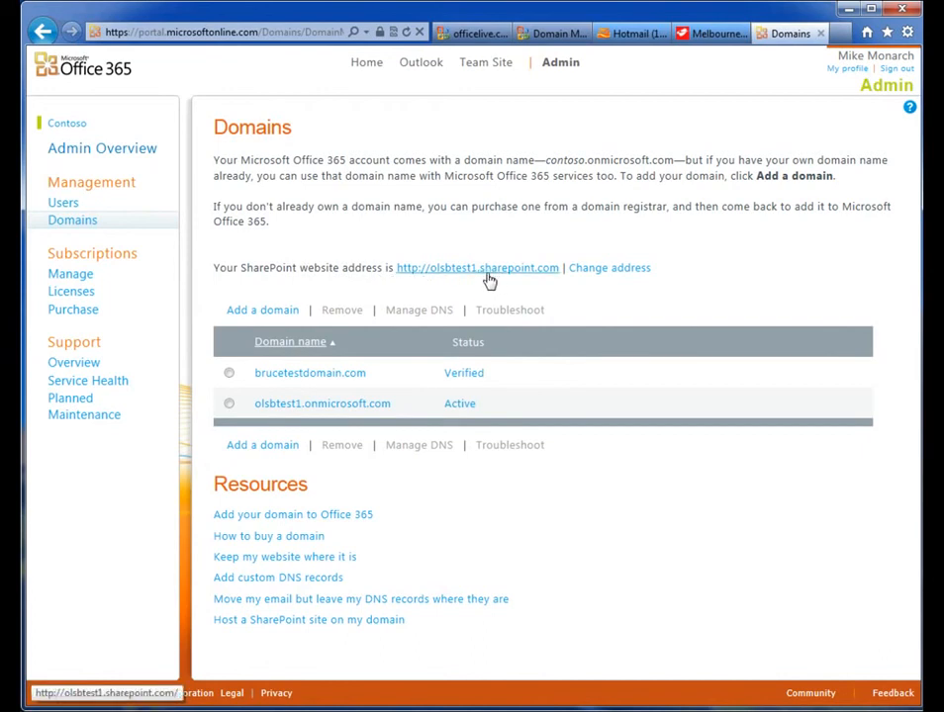
click(591, 278)
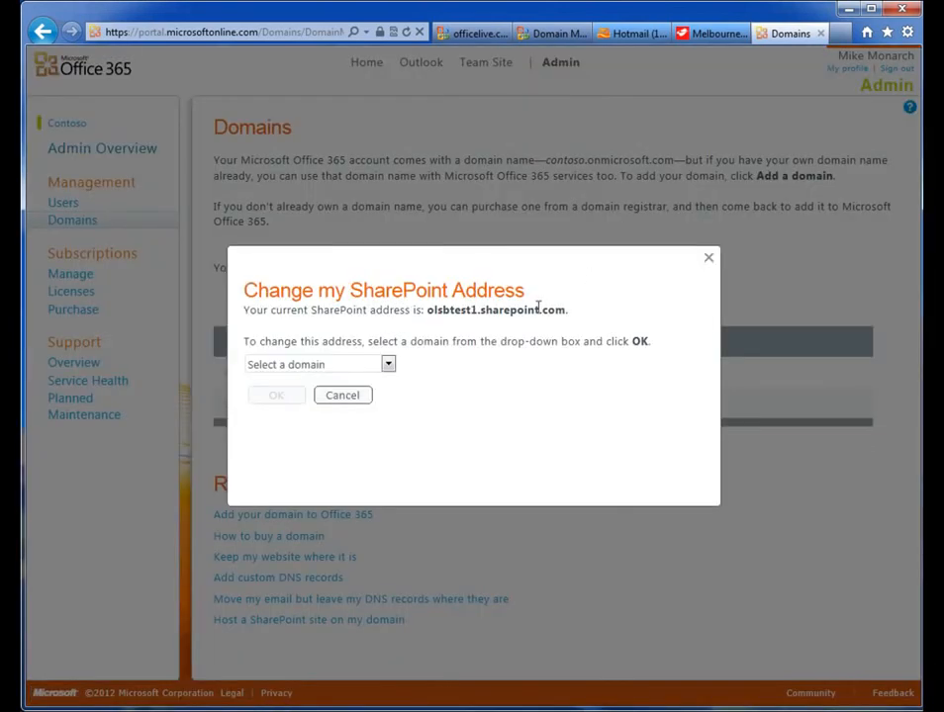
click(388, 364)
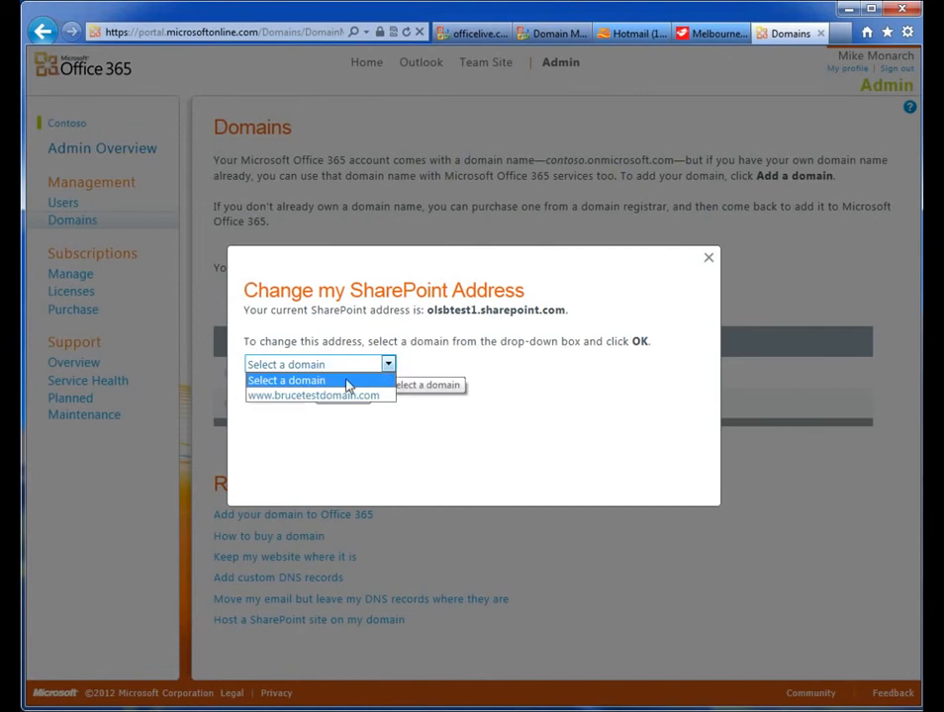
click(297, 397)
click(278, 461)
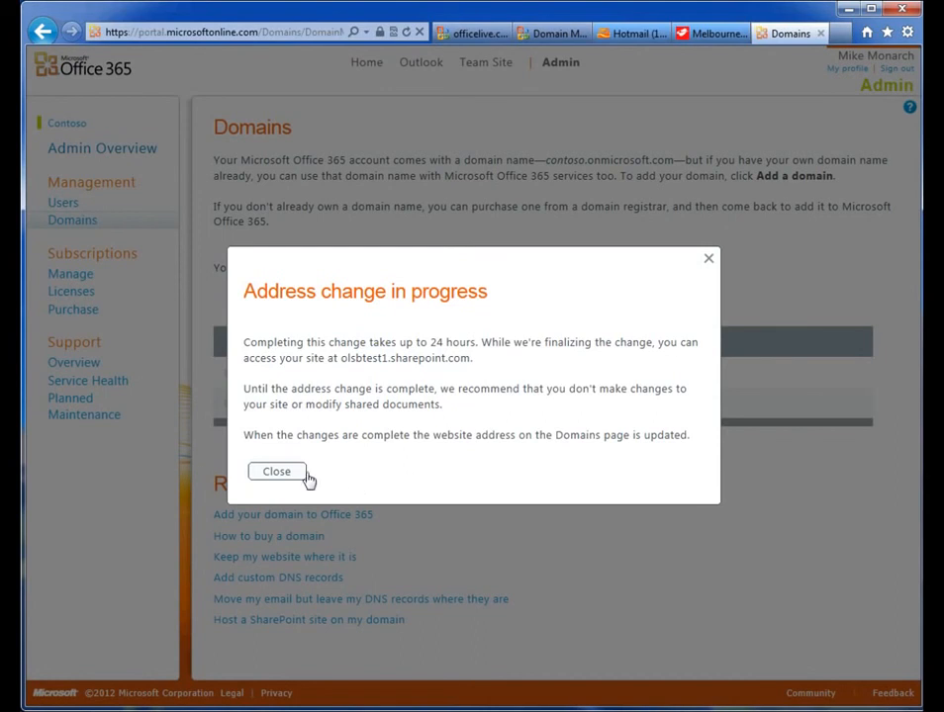
click(278, 473)
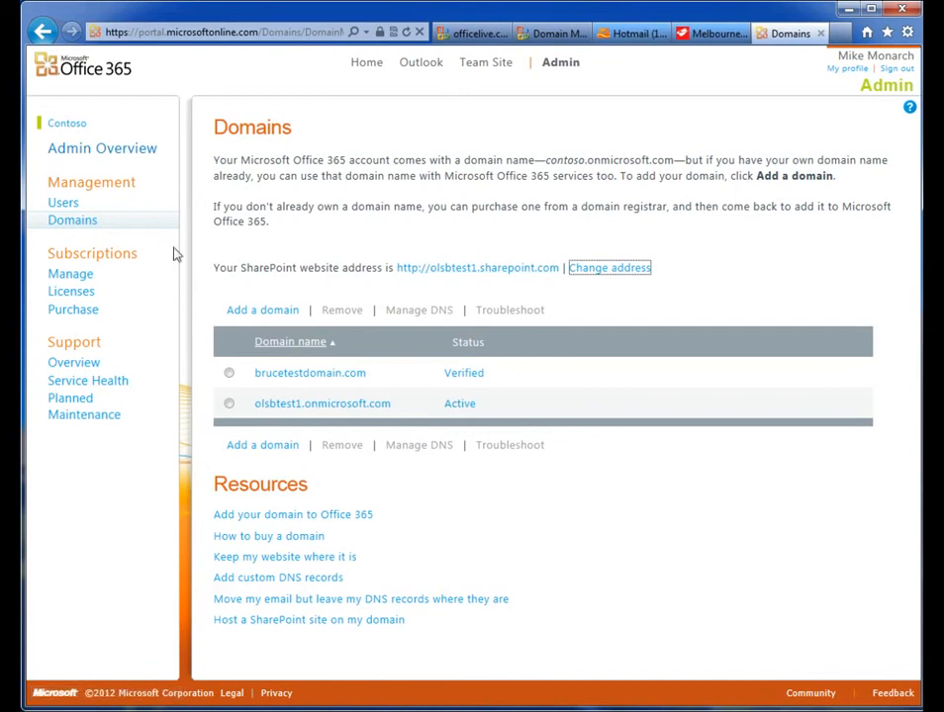
click(92, 223)
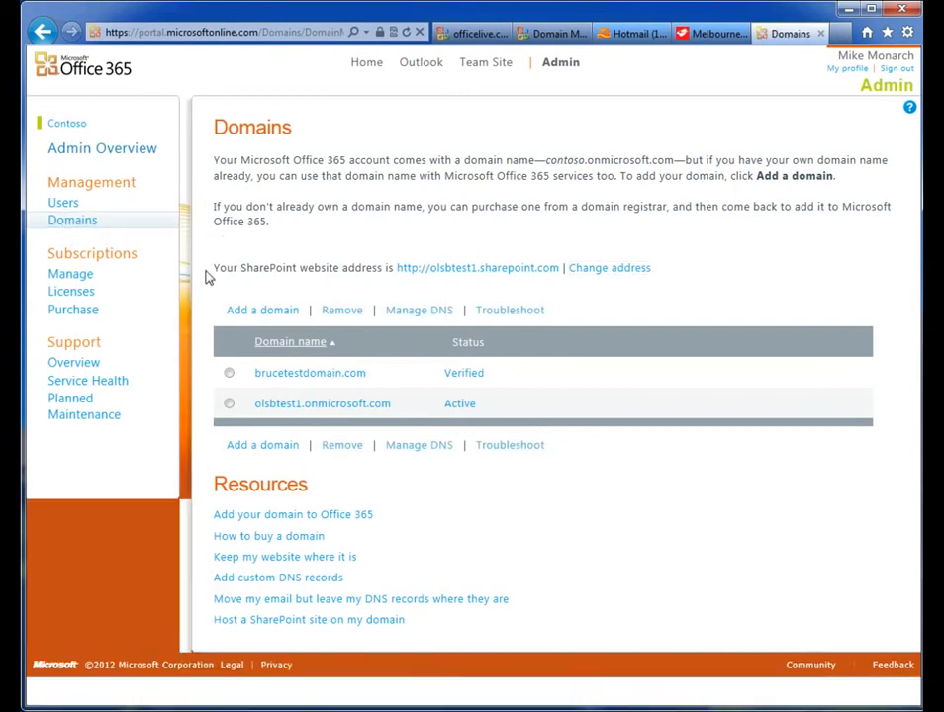